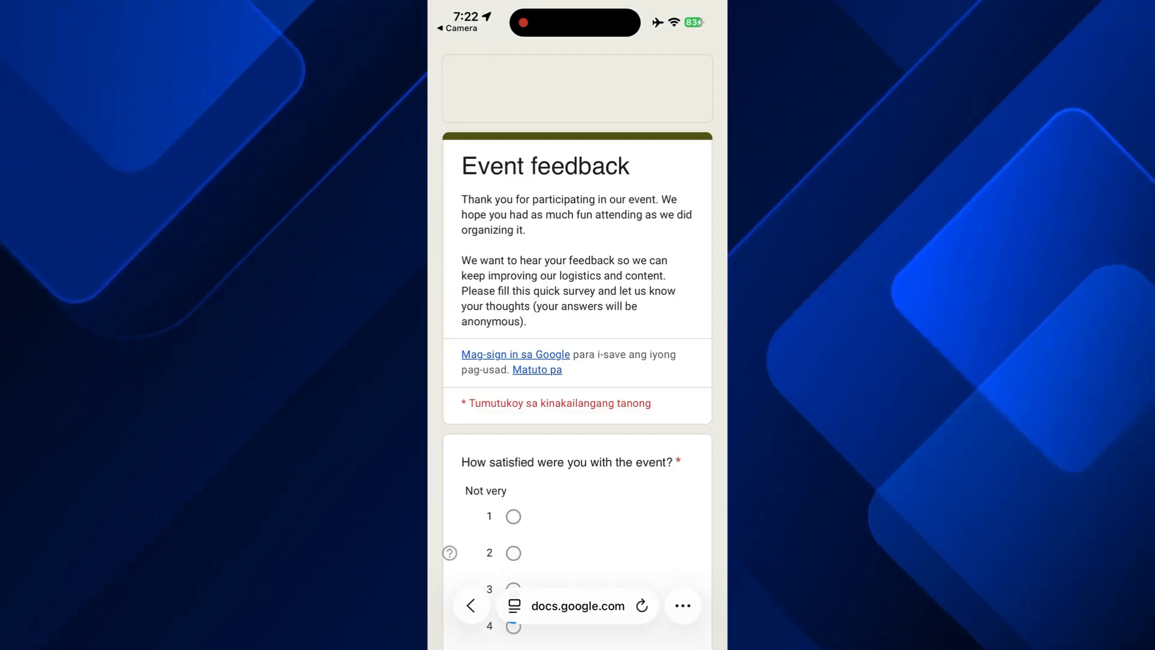
- Look through the Event feedback form's introduction and rating questions on the phone
scroll(578, 337, down, 15)
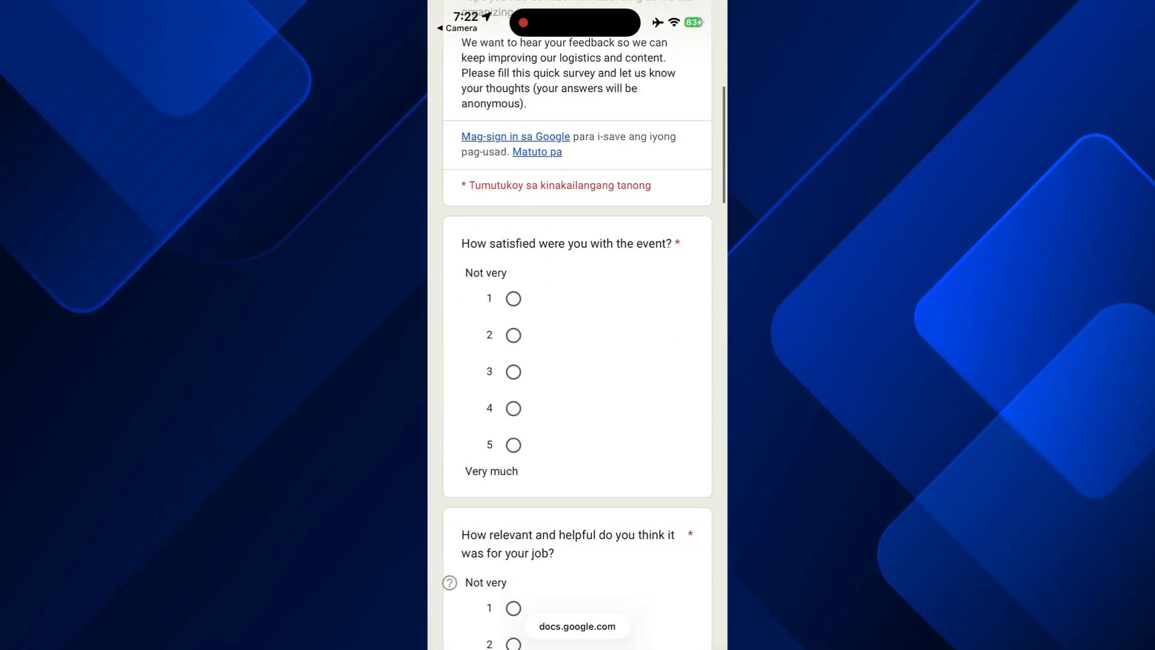
scroll(577, 337, down, 10)
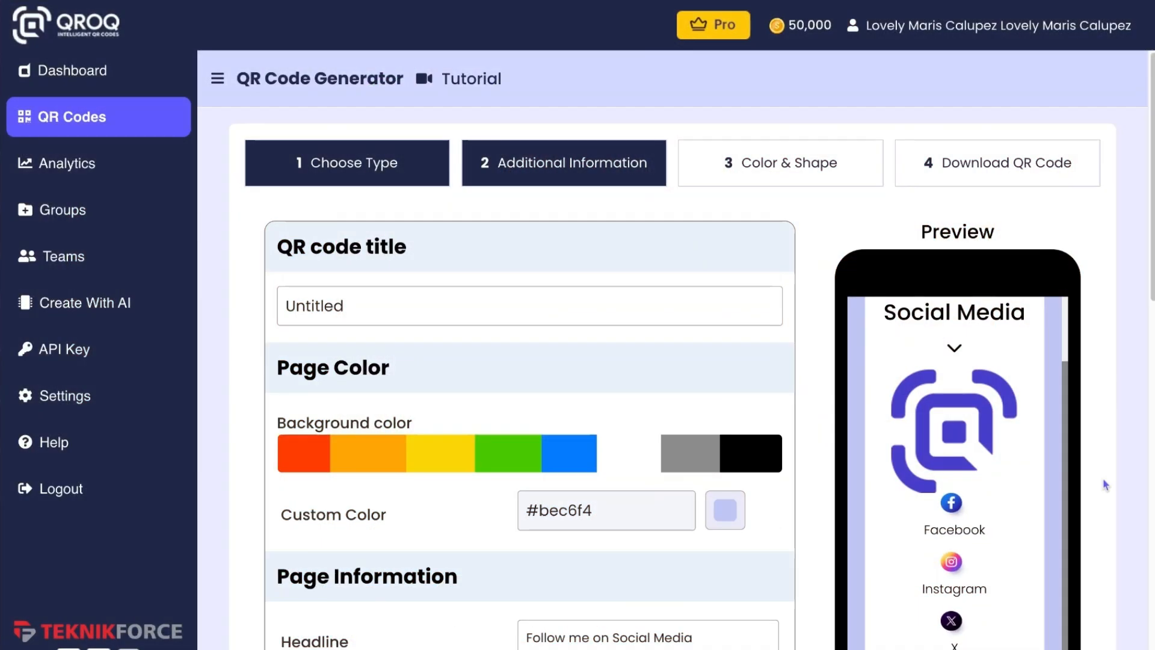
- Review the page color and page information settings of the Social Media QR code
scroll(1079, 435, down, 10)
scroll(1080, 435, down, 6)
scroll(1113, 440, up, 10)
scroll(361, 180, up, 3)
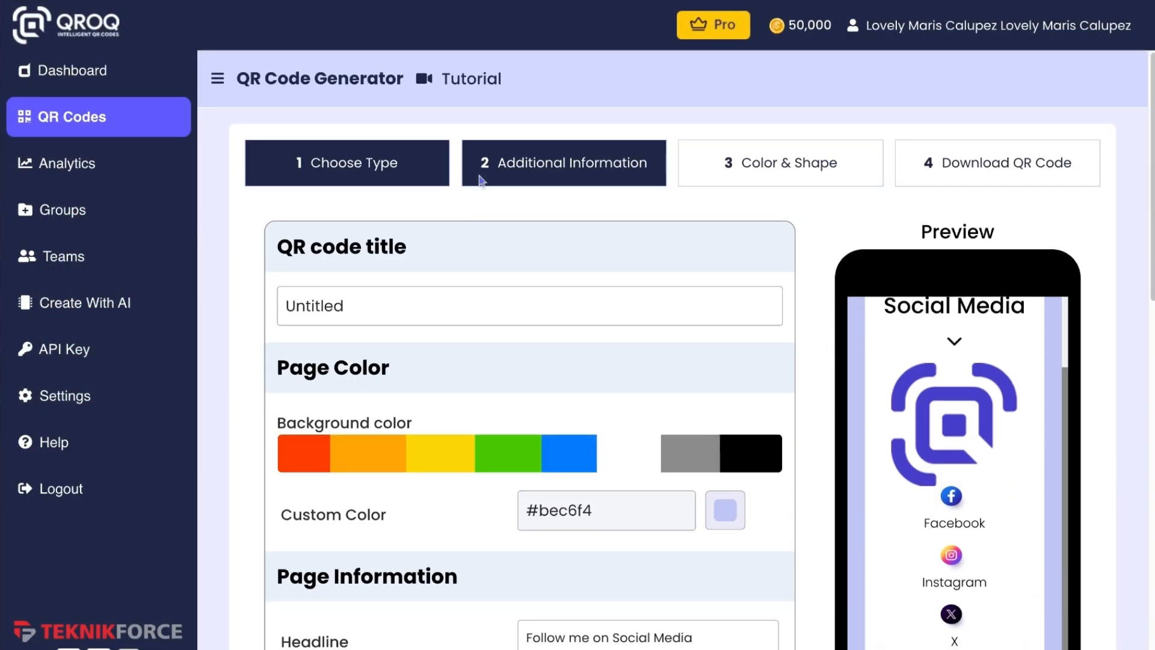
- Start a new dynamic QR code of the App type
click(121, 117)
click(727, 220)
scroll(733, 336, down, 2)
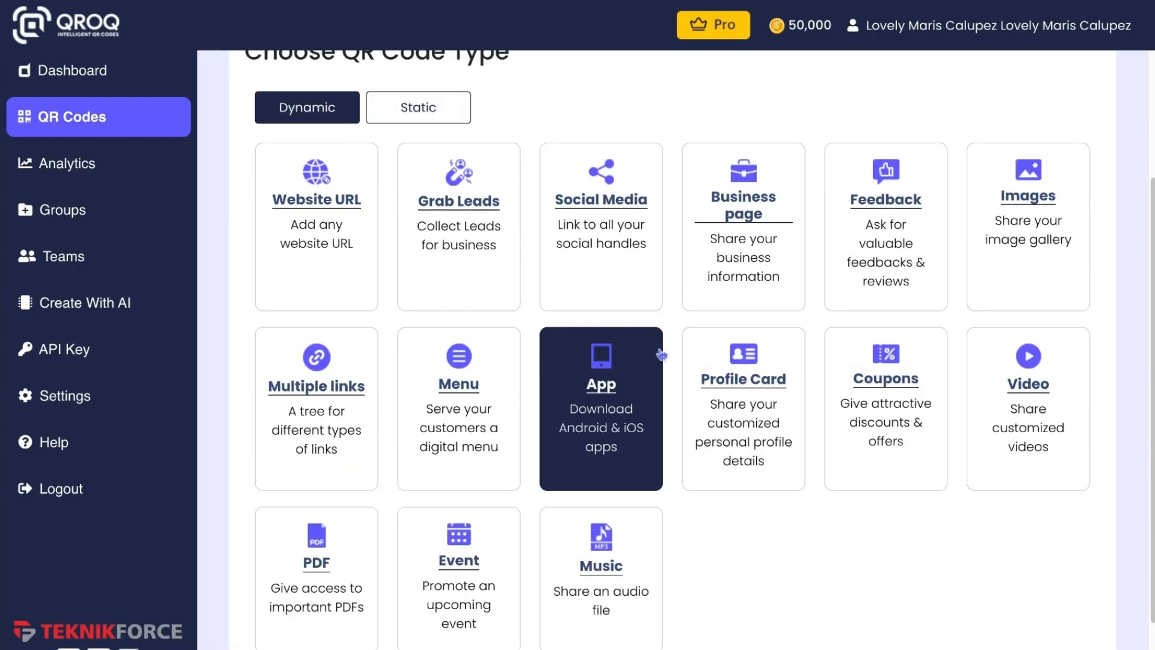
click(601, 427)
- Review the App page information and try the orange and green page background colors
scroll(634, 314, down, 2)
scroll(634, 314, down, 10)
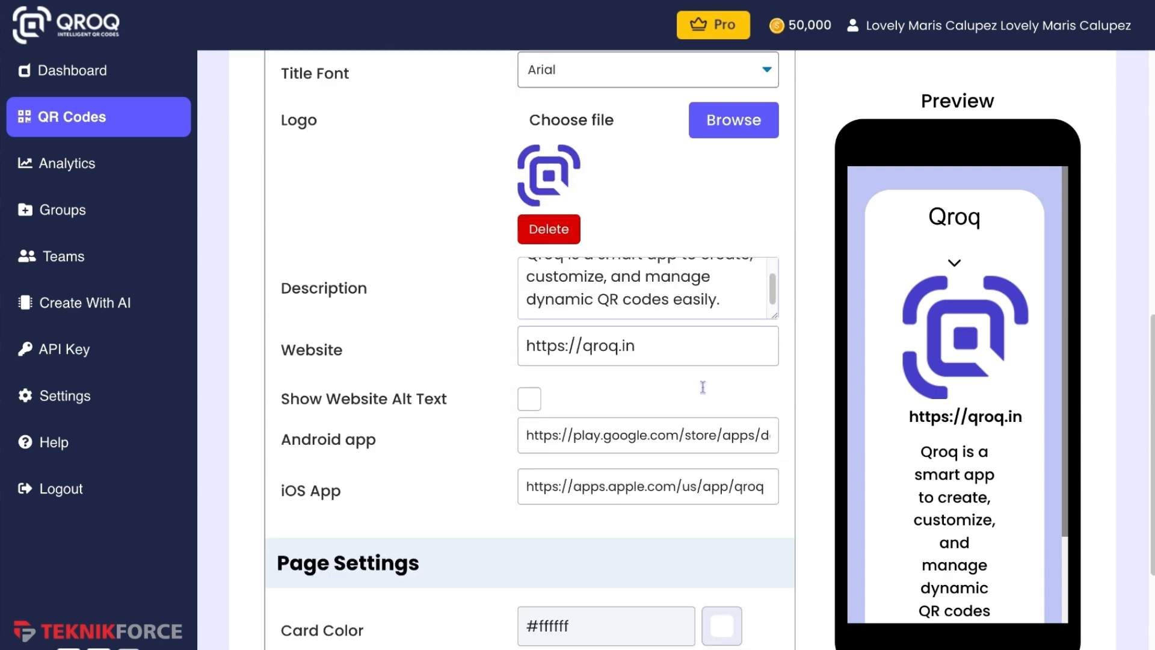
scroll(652, 446, up, 8)
scroll(678, 331, up, 2)
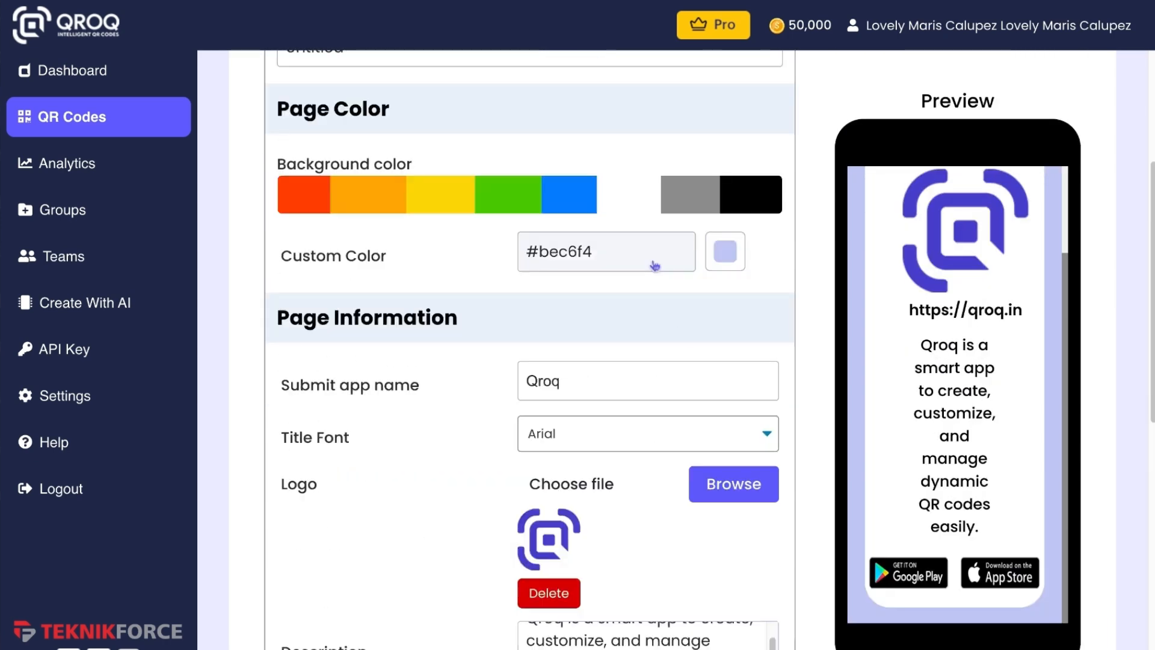
click(342, 200)
click(485, 196)
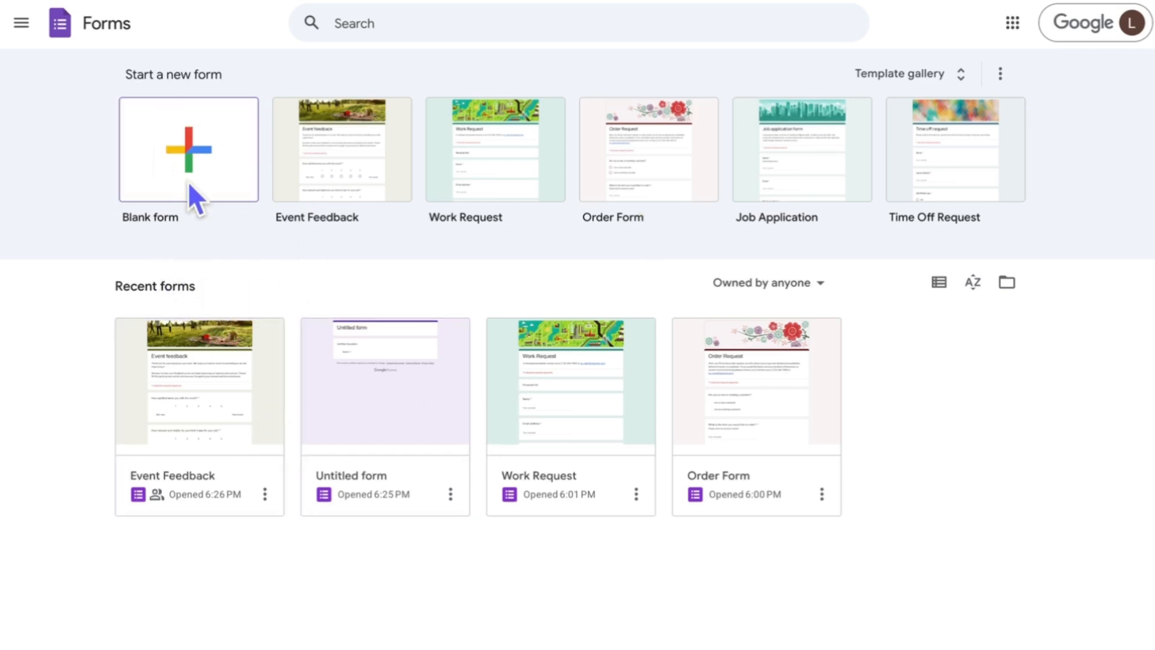
- Open the recent Event Feedback form in Google Forms, review its questions and view its responses
click(229, 442)
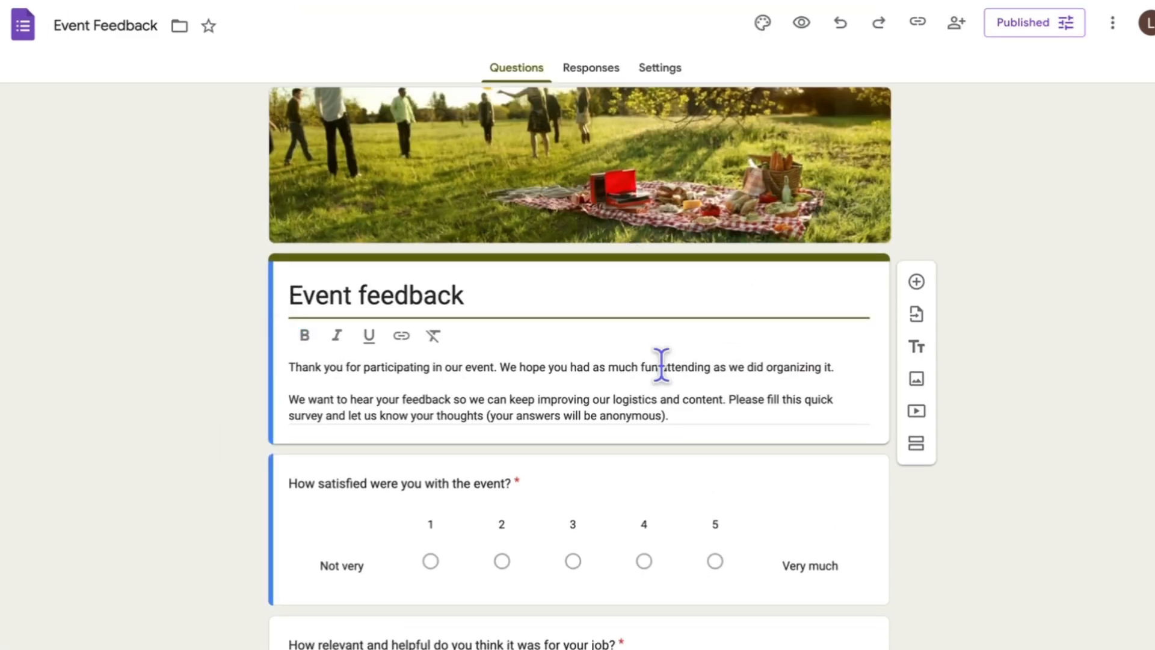
scroll(789, 381, down, 8)
scroll(789, 382, down, 7)
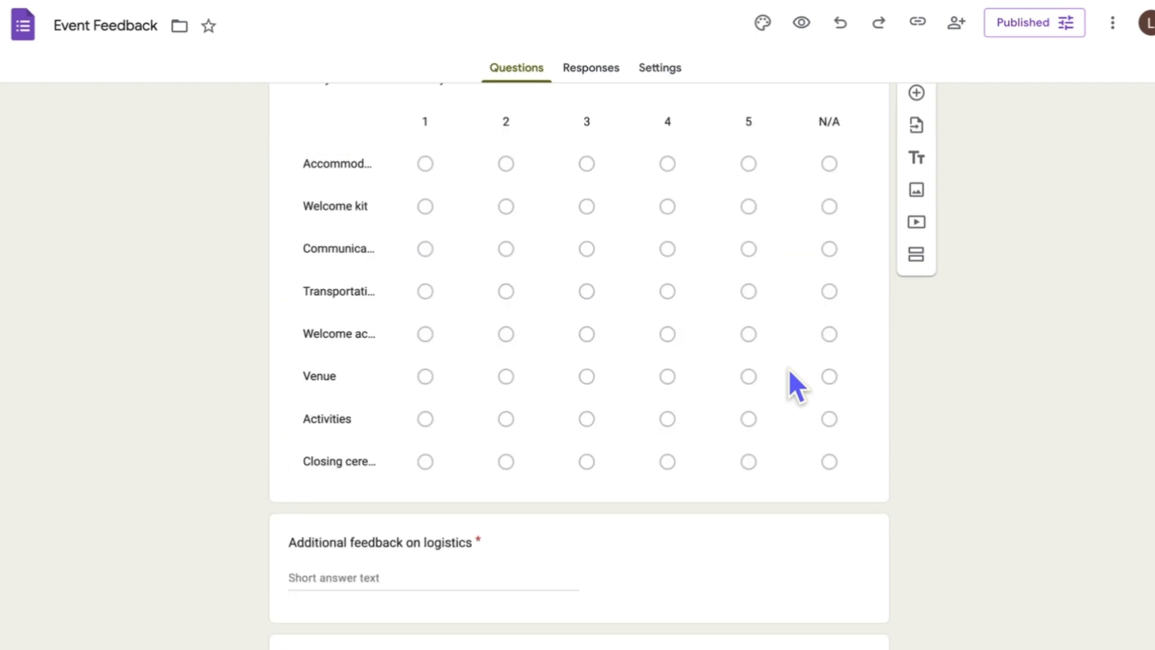
scroll(789, 372, down, 8)
scroll(789, 372, down, 4)
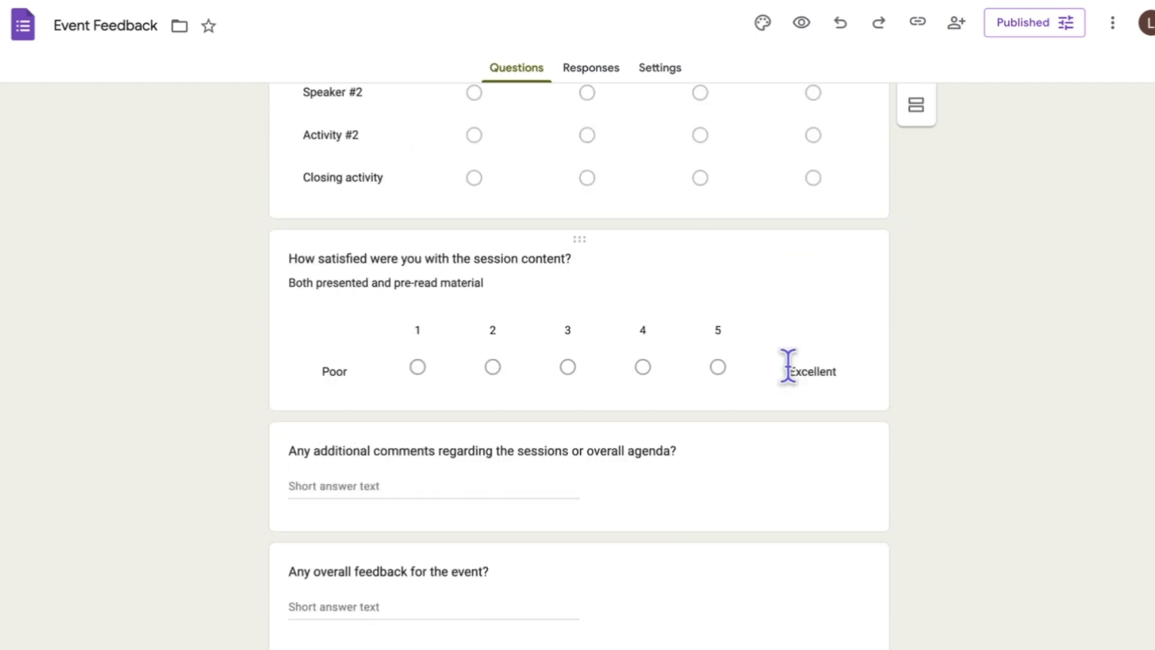
click(592, 69)
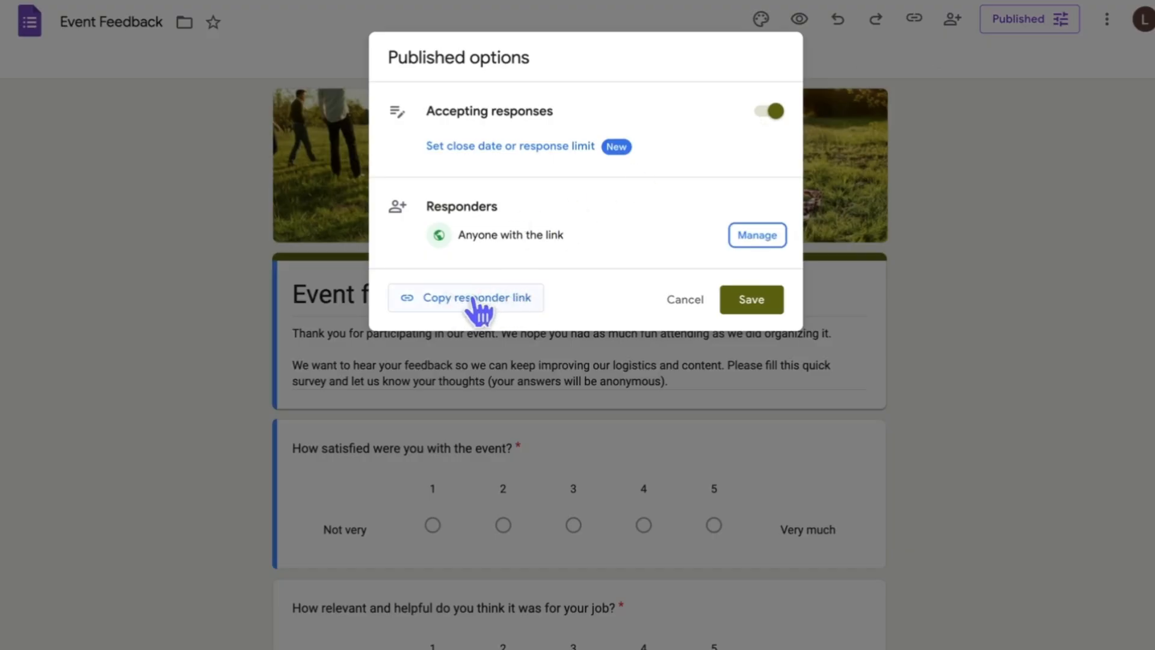
- Shorten the Event Feedback form's responder link and copy it from the published options
click(443, 298)
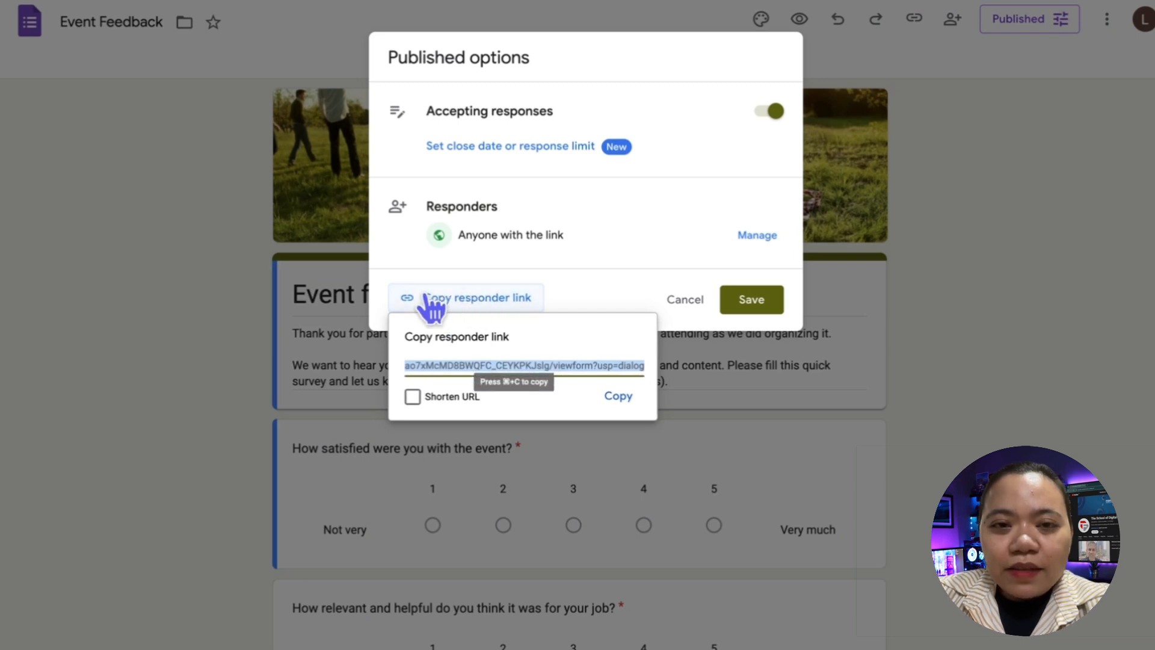
click(414, 398)
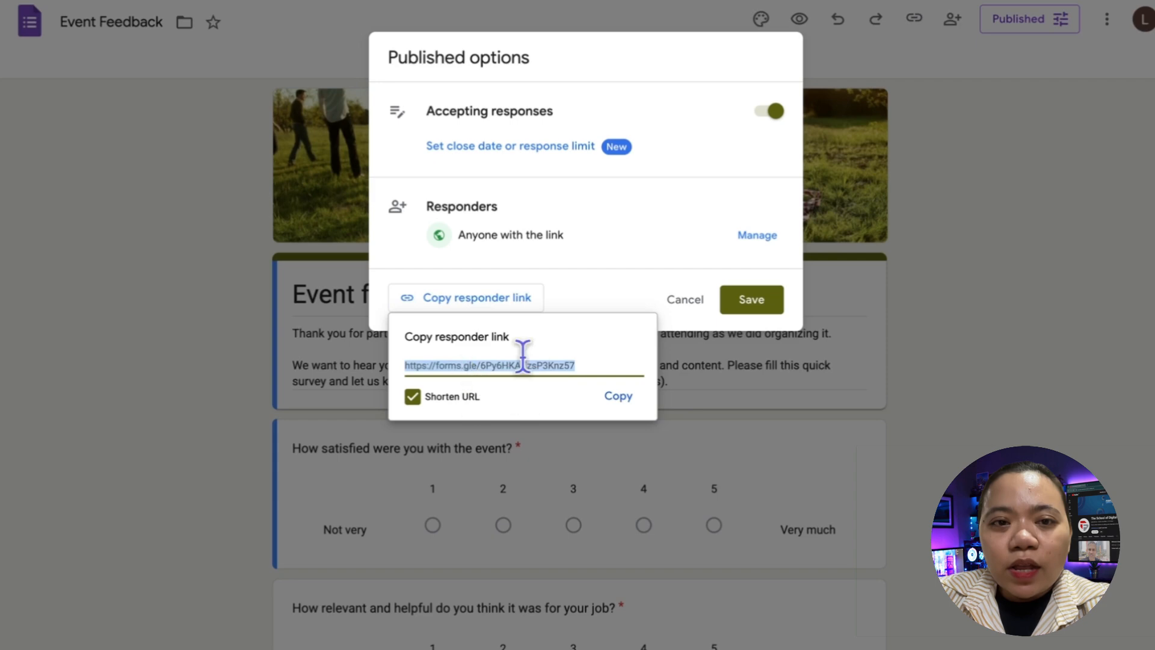
click(620, 399)
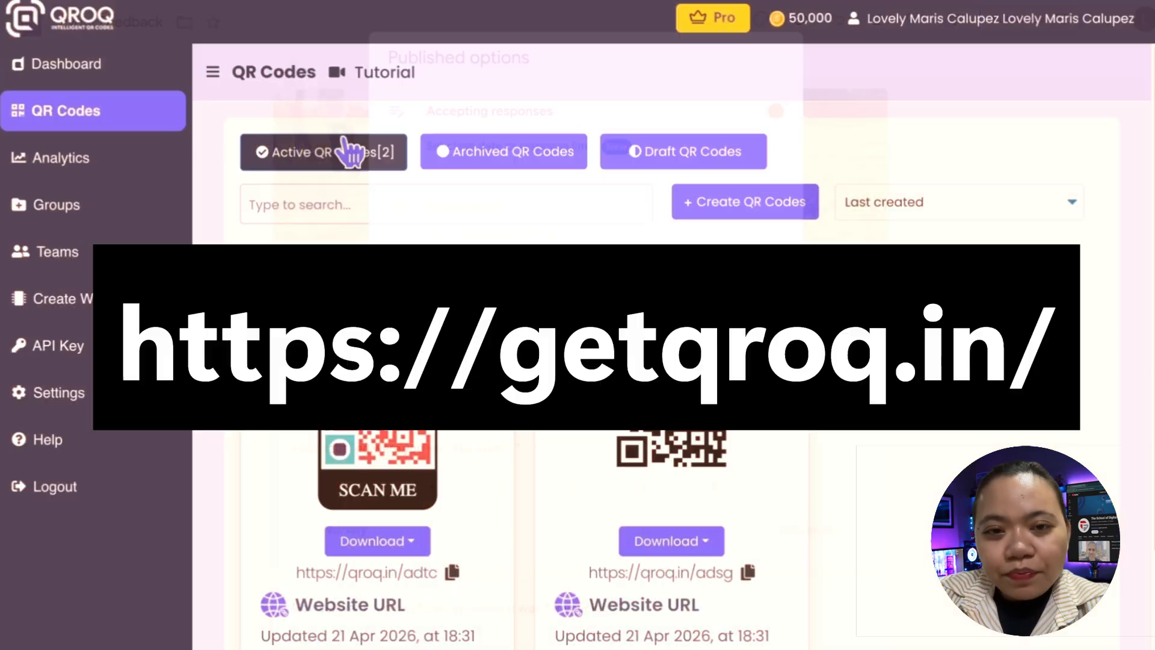
- Switch to QROQ and look over the dashboard's QR code scans chart and latest QR codes
click(60, 74)
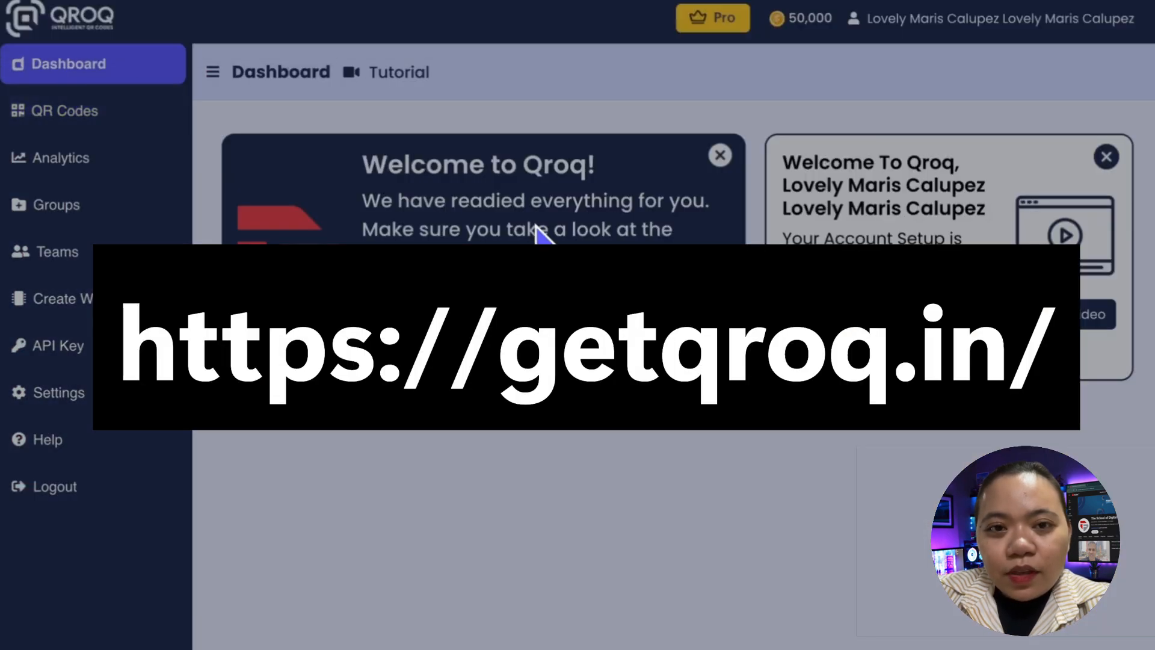
scroll(652, 475, down, 4)
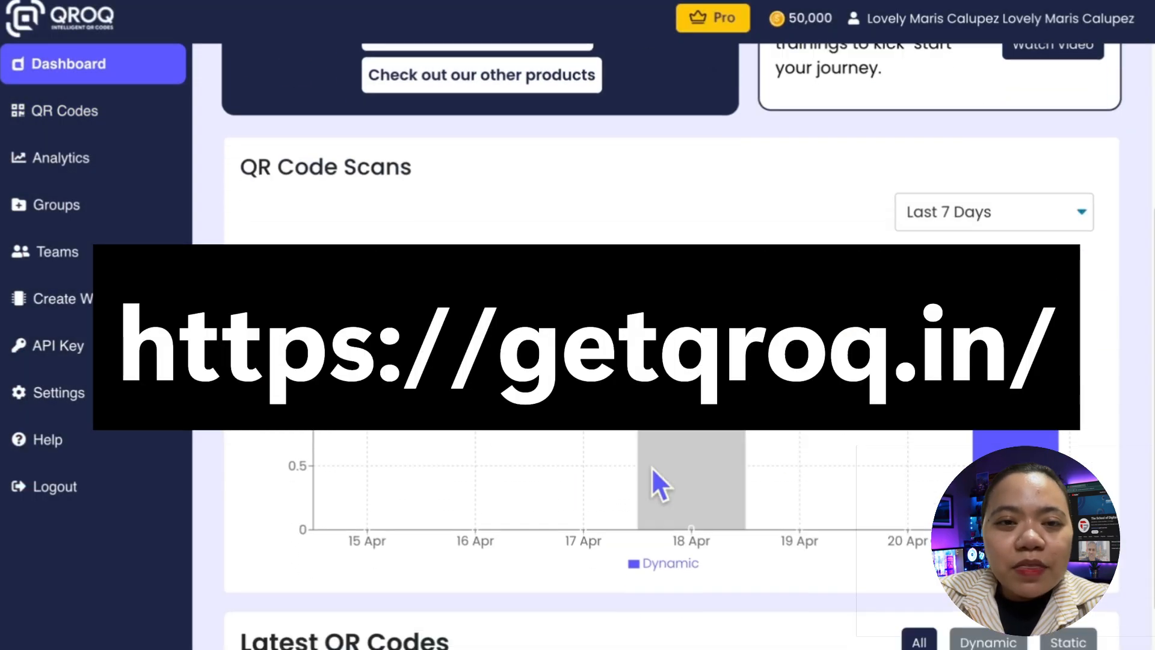
scroll(651, 467, down, 3)
scroll(651, 467, up, 6)
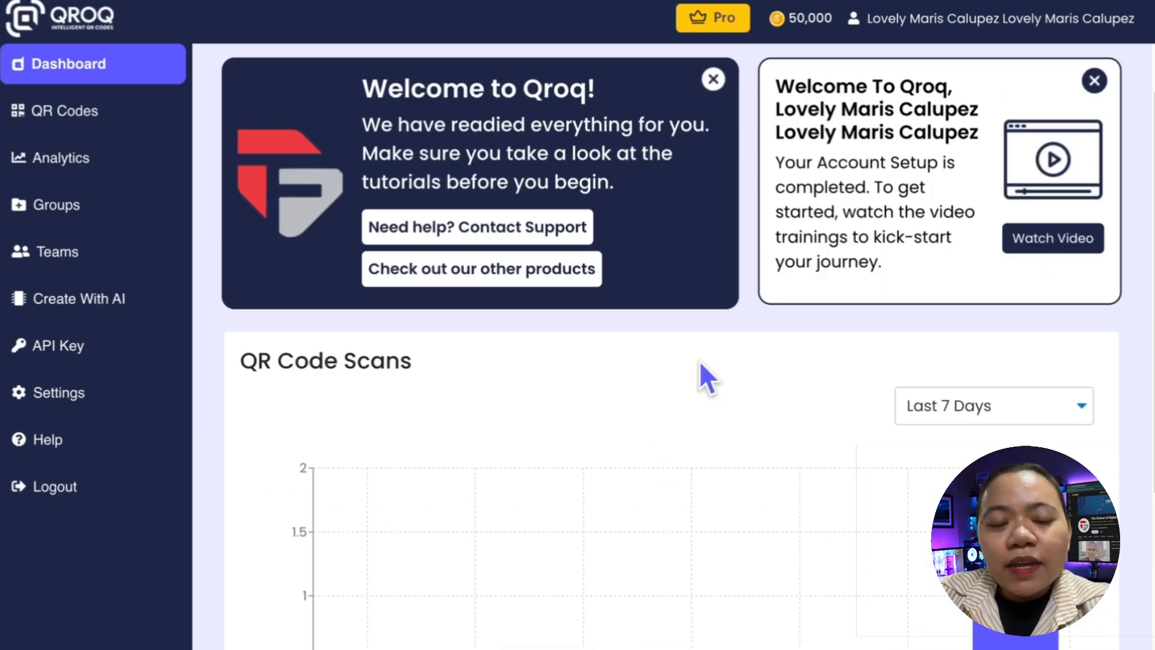
scroll(699, 360, up, 1)
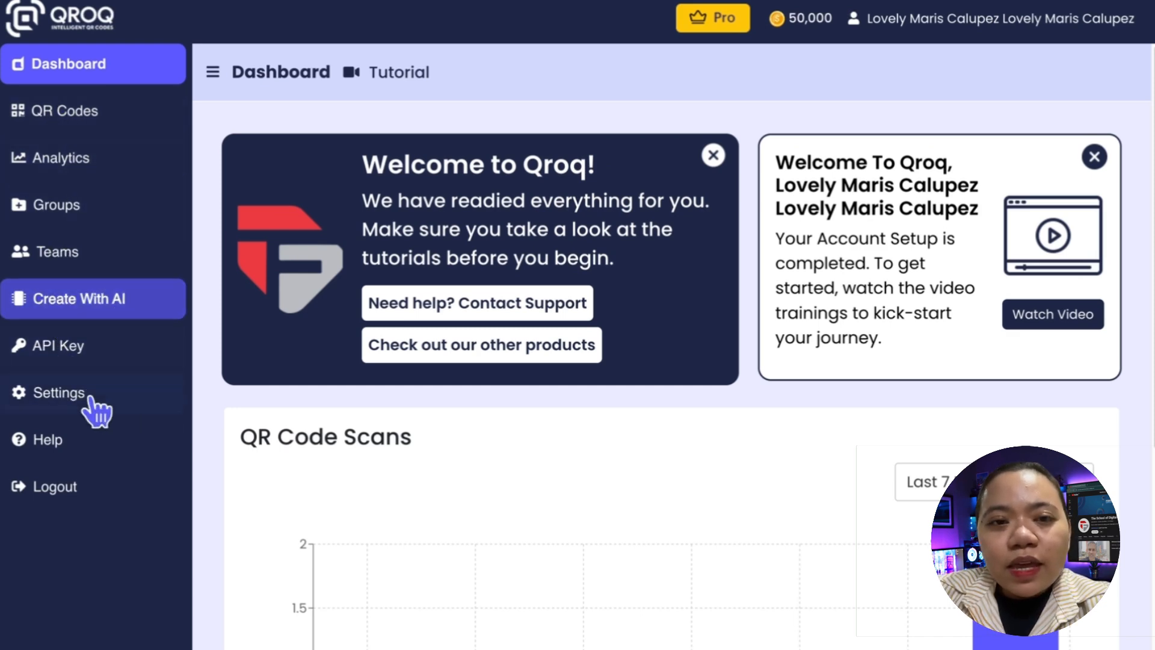
- Start a new QR code and choose the dynamic Website URL type
click(99, 111)
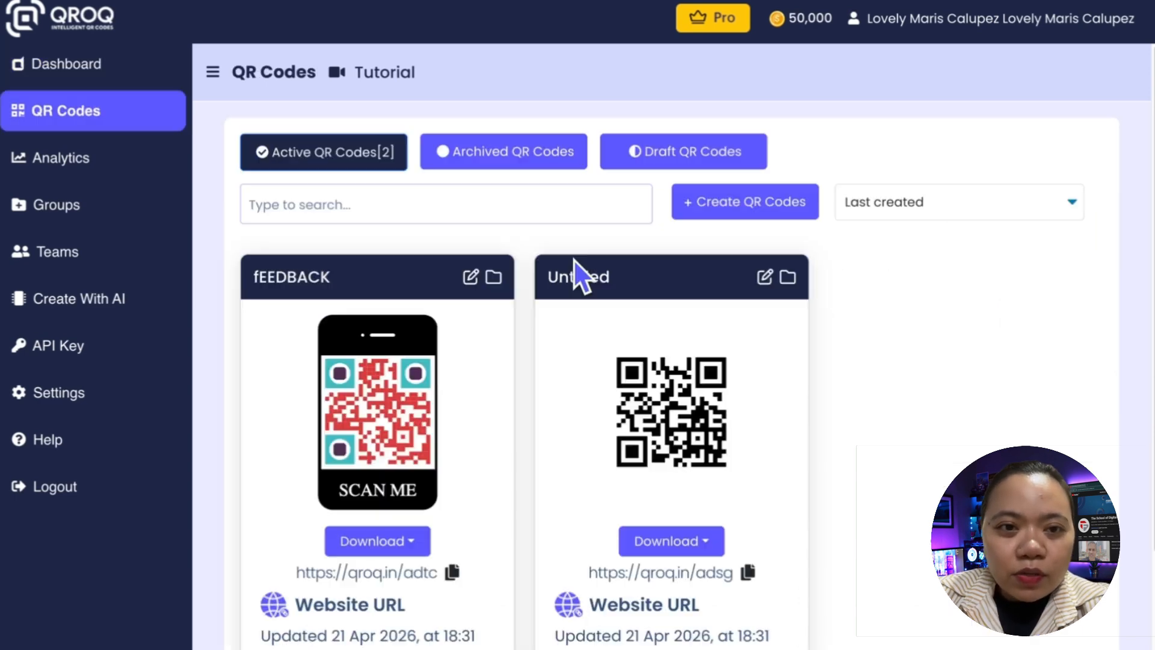
click(734, 213)
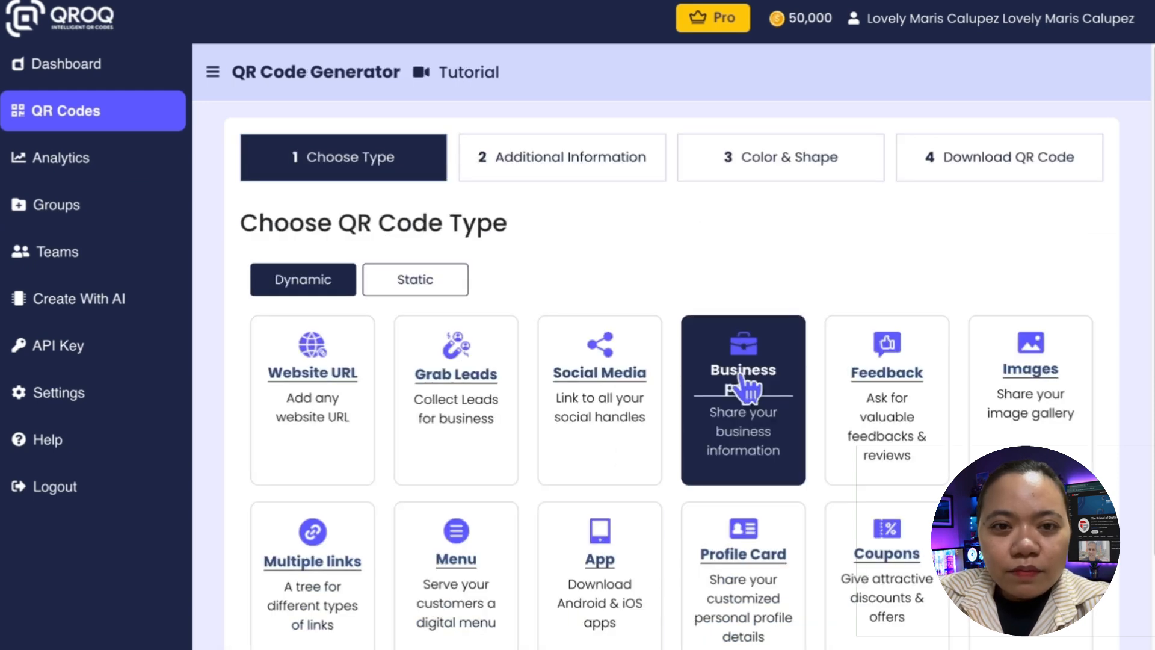
scroll(746, 388, down, 1)
scroll(746, 388, down, 1)
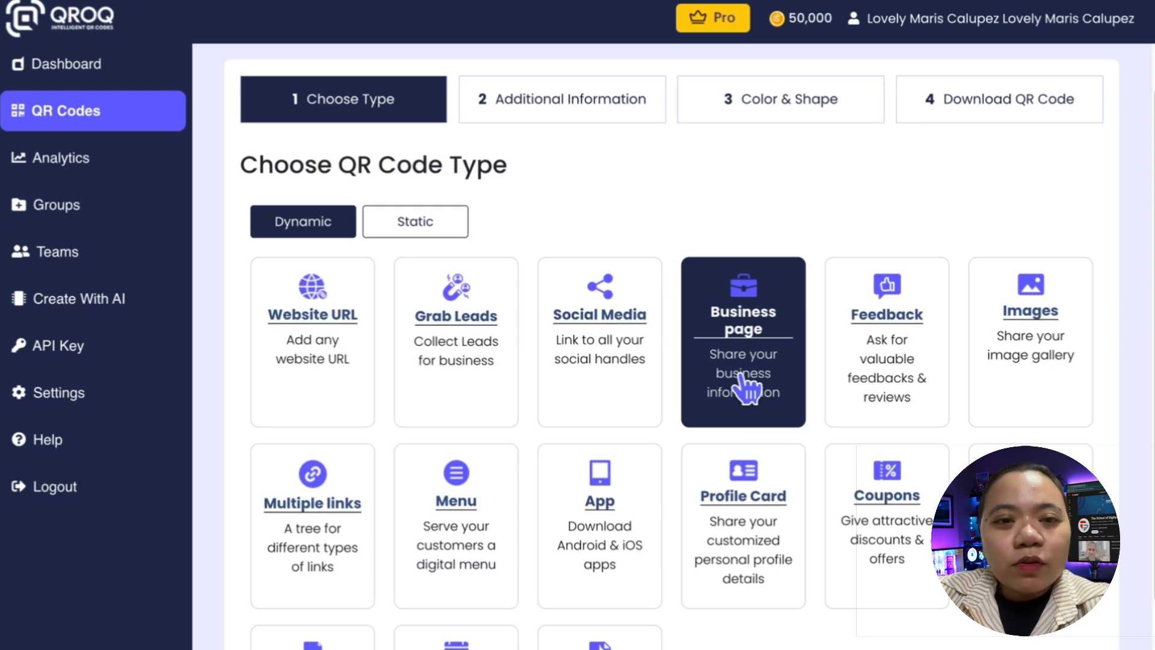
scroll(746, 388, down, 2)
scroll(746, 386, up, 1)
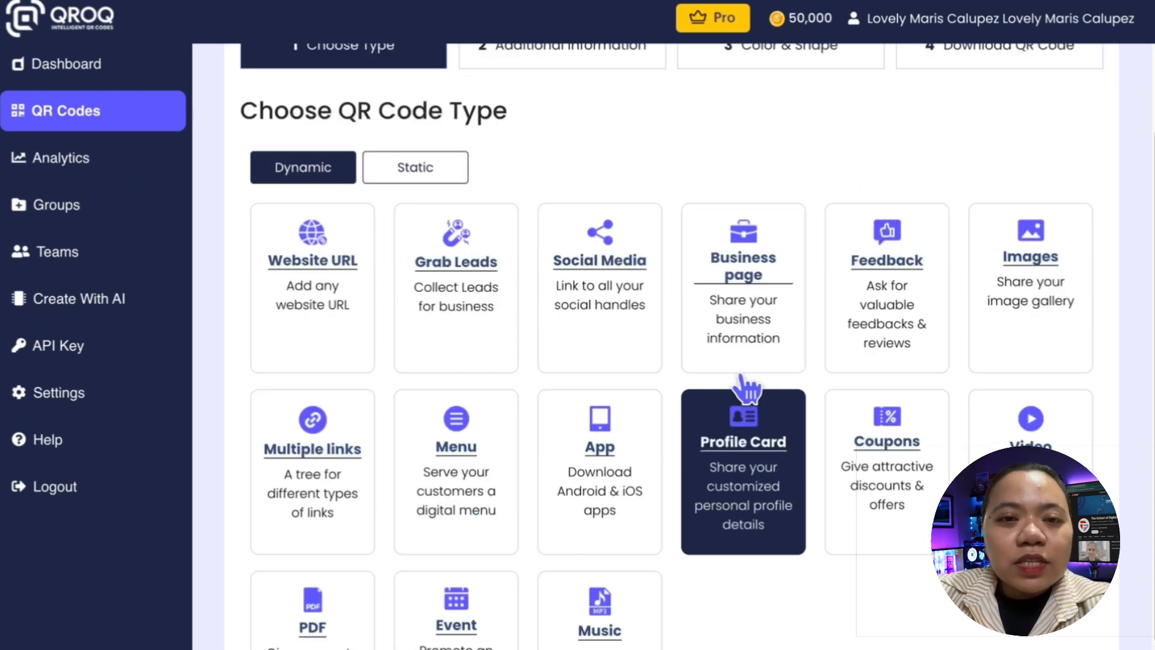
scroll(626, 368, down, 1)
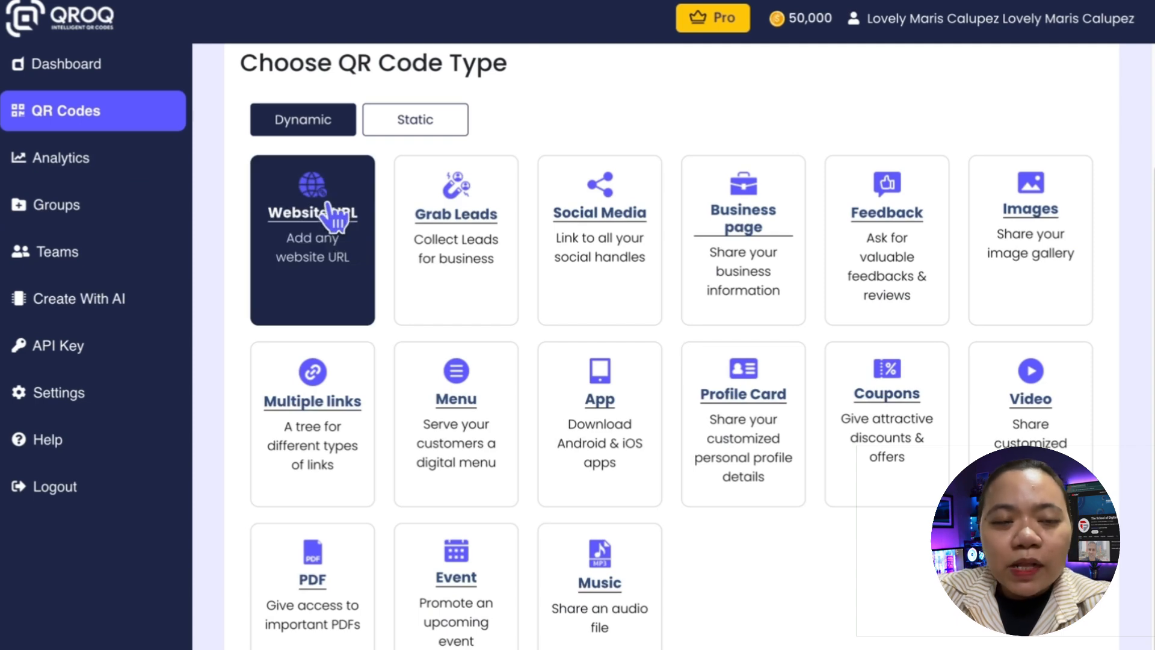
click(322, 232)
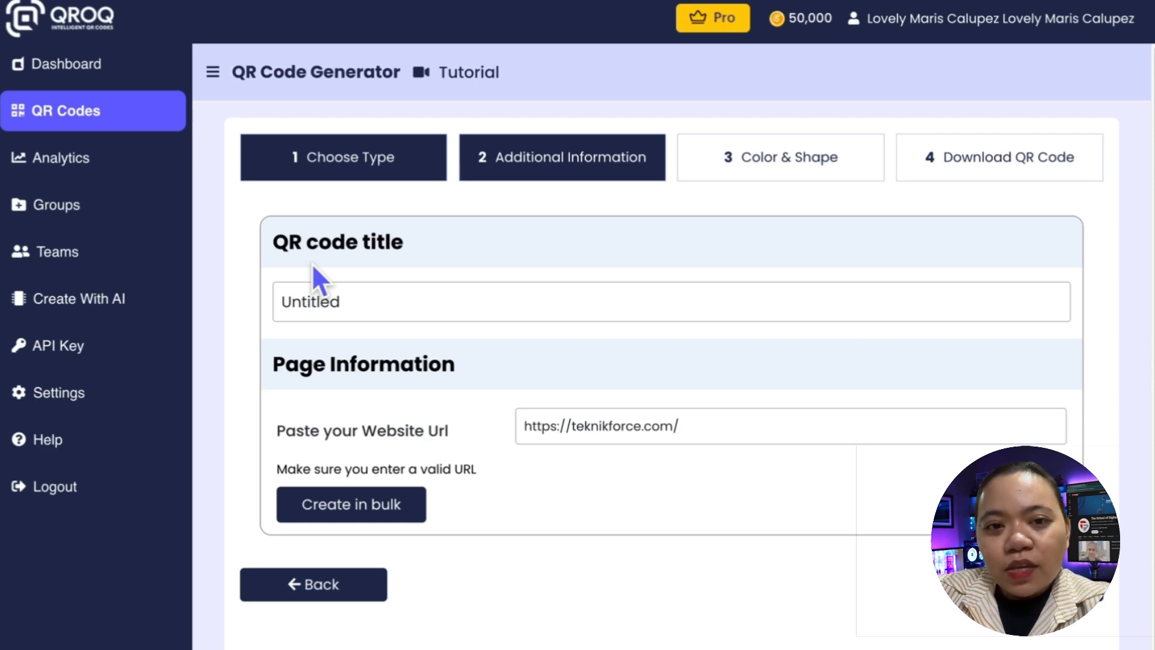
- Set the QR code title to Event Feedback
text(Survey Form)
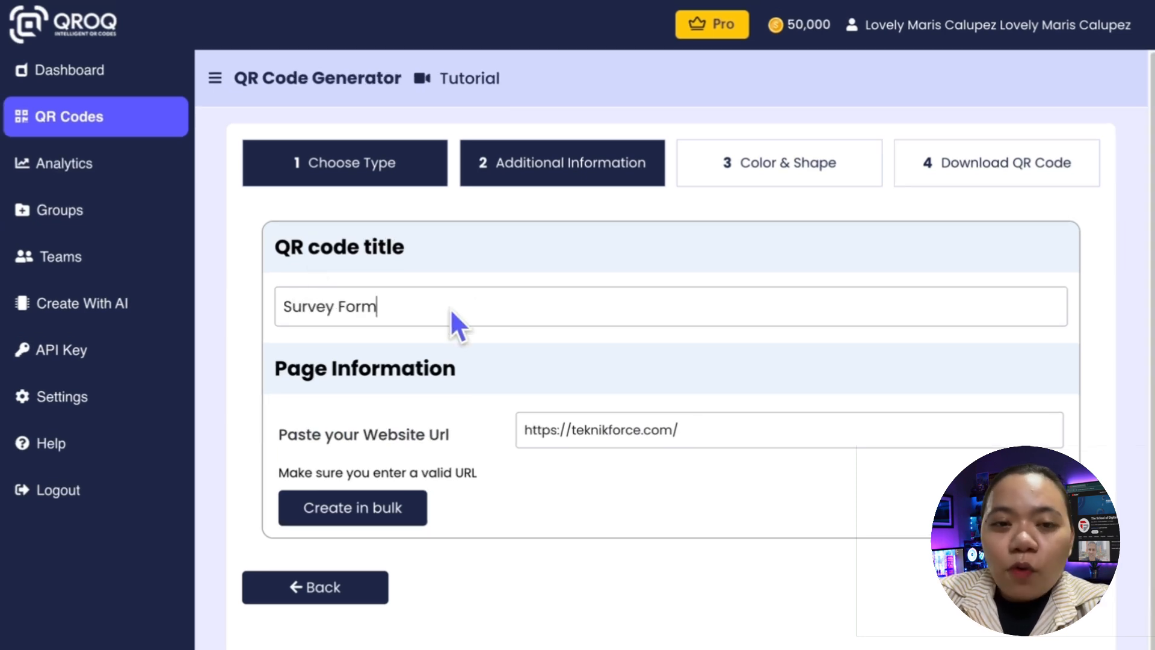
key(ctrl+a)
text(Event Feedback)
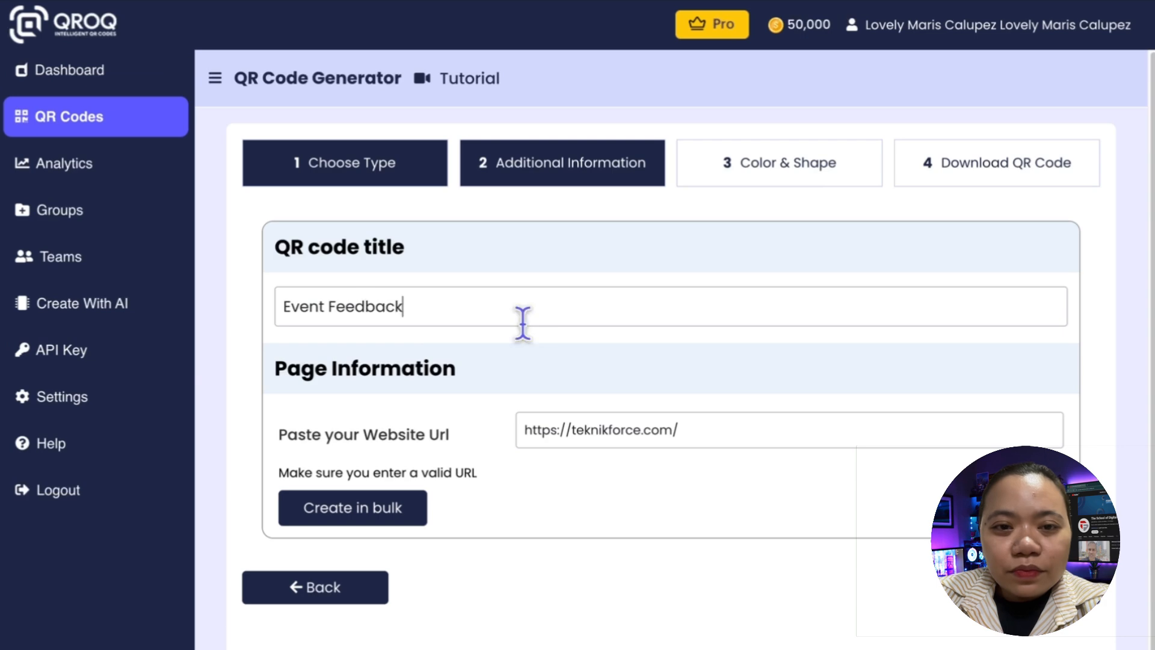
- Copy the form's shortened responder link from Google Forms and replace the QROQ website URL with it
drag(525, 430, 680, 430)
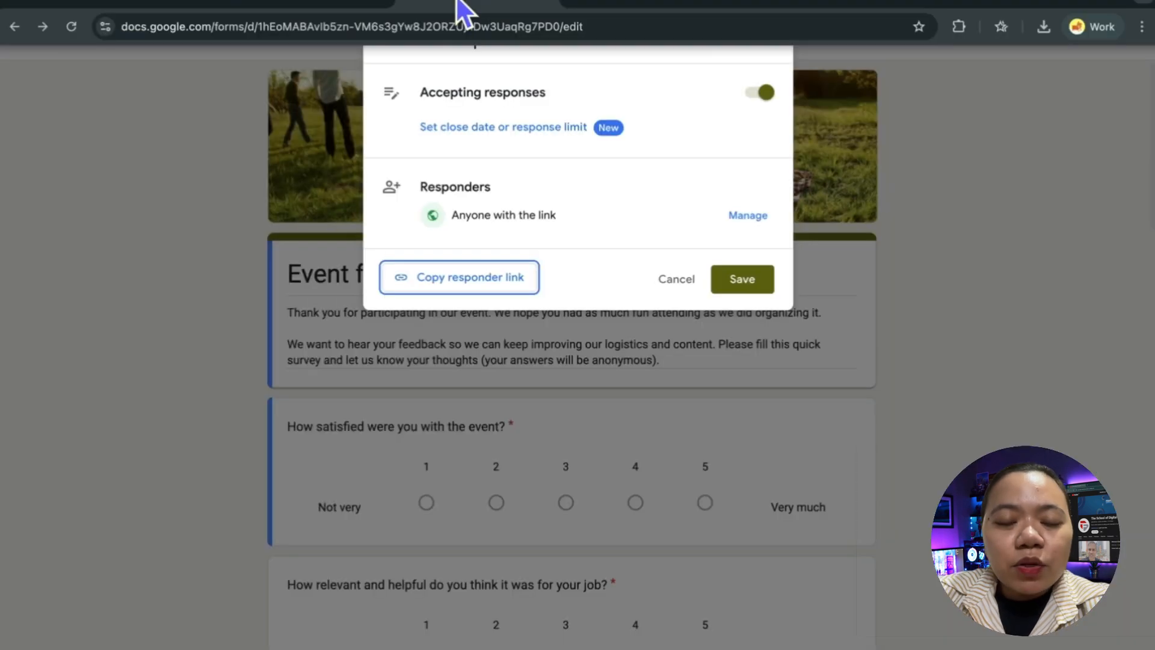
click(471, 279)
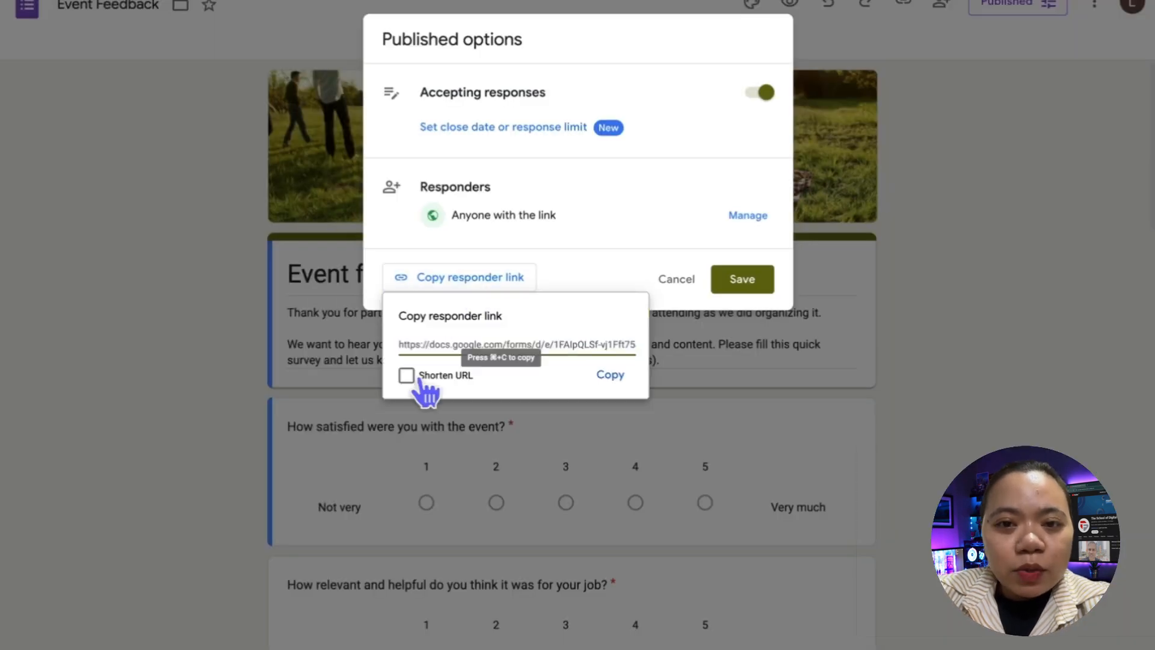
click(623, 378)
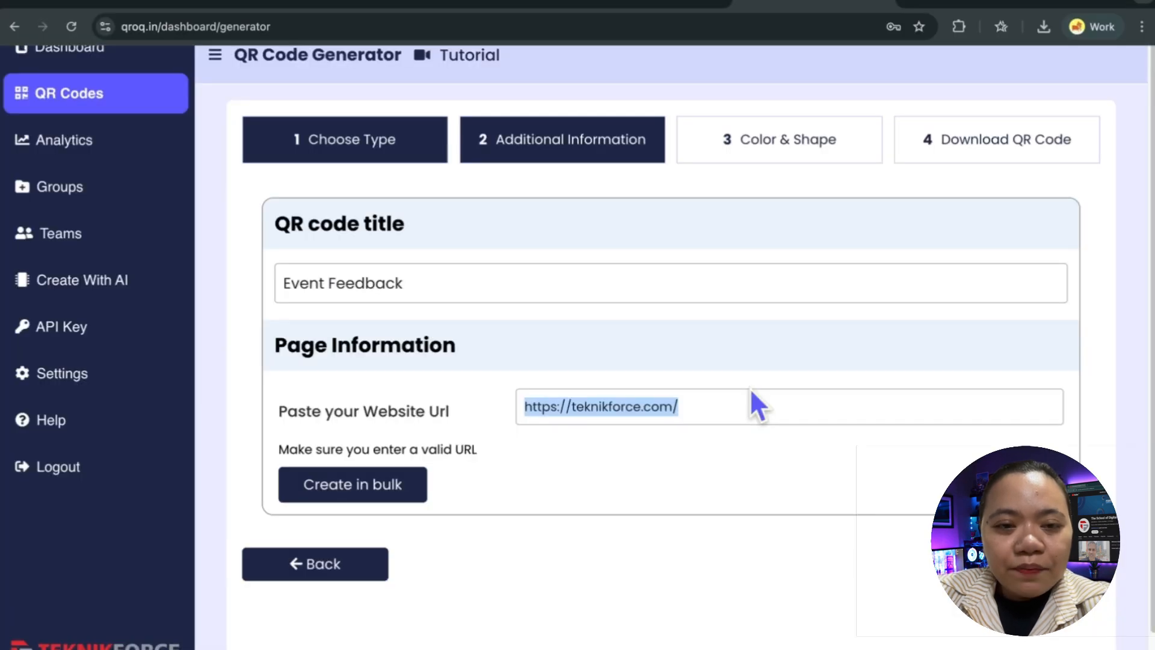
key(super+v)
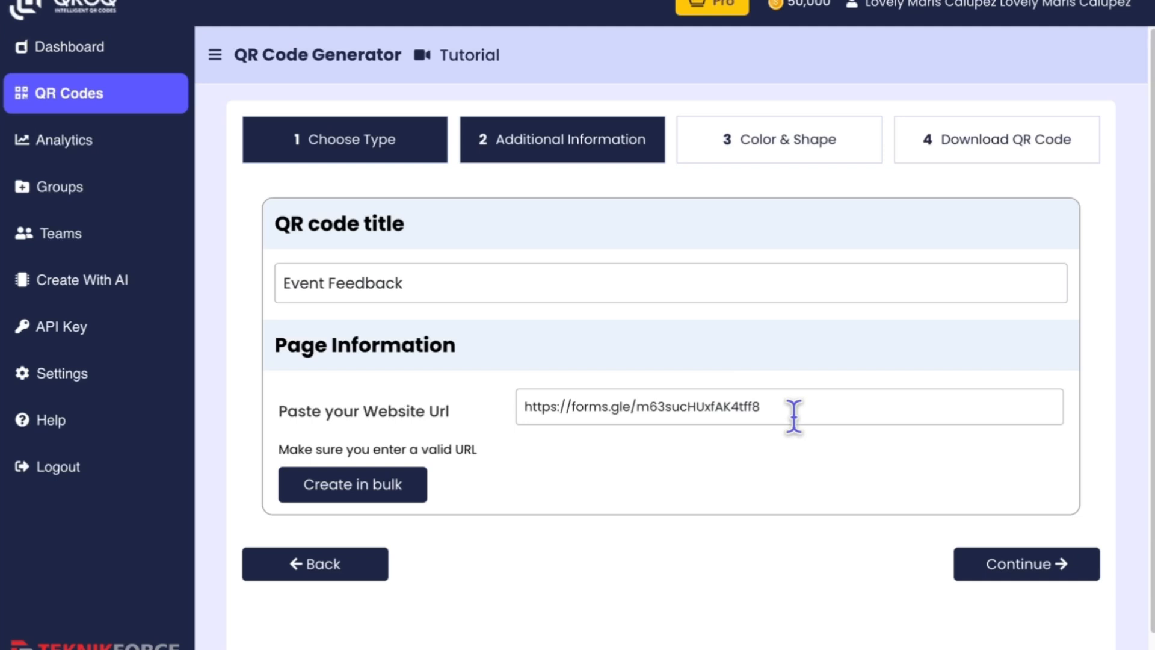
- Open the CSV bulk creation dialog, check its group options and close it without creating codes
click(354, 494)
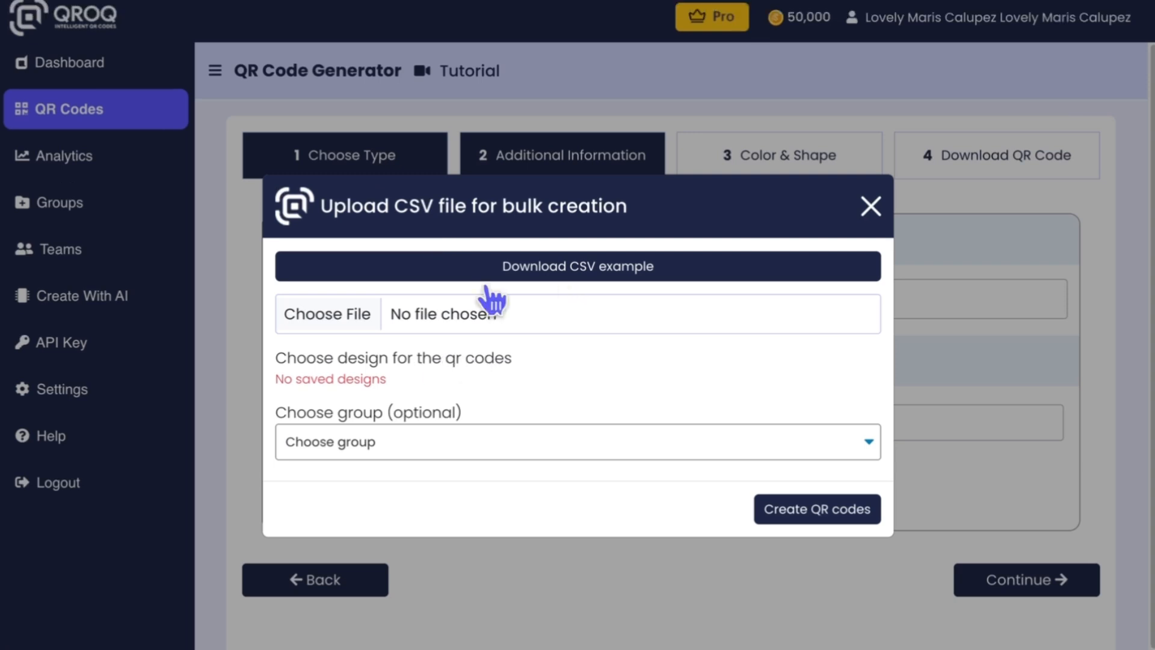
click(543, 441)
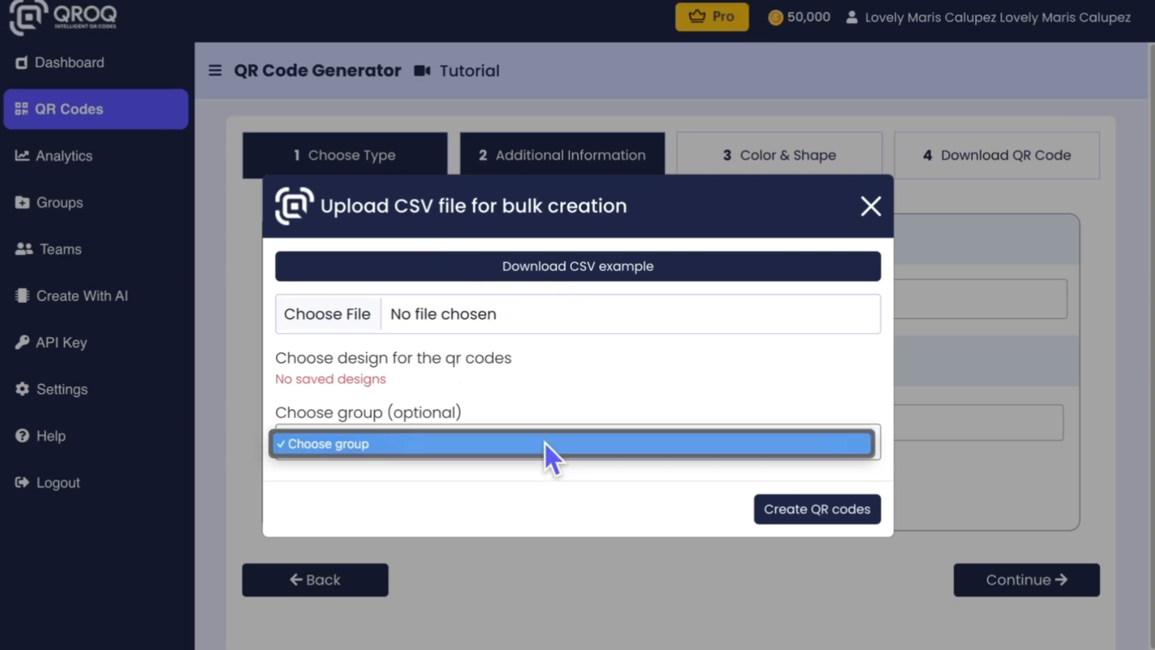
click(543, 443)
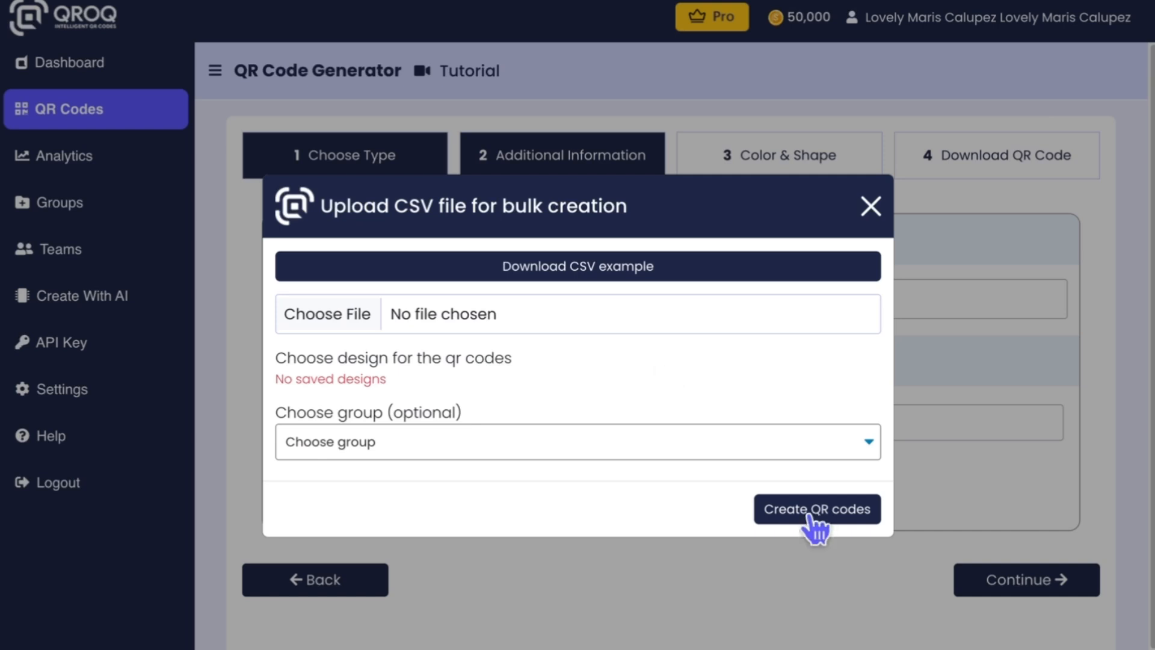
click(872, 208)
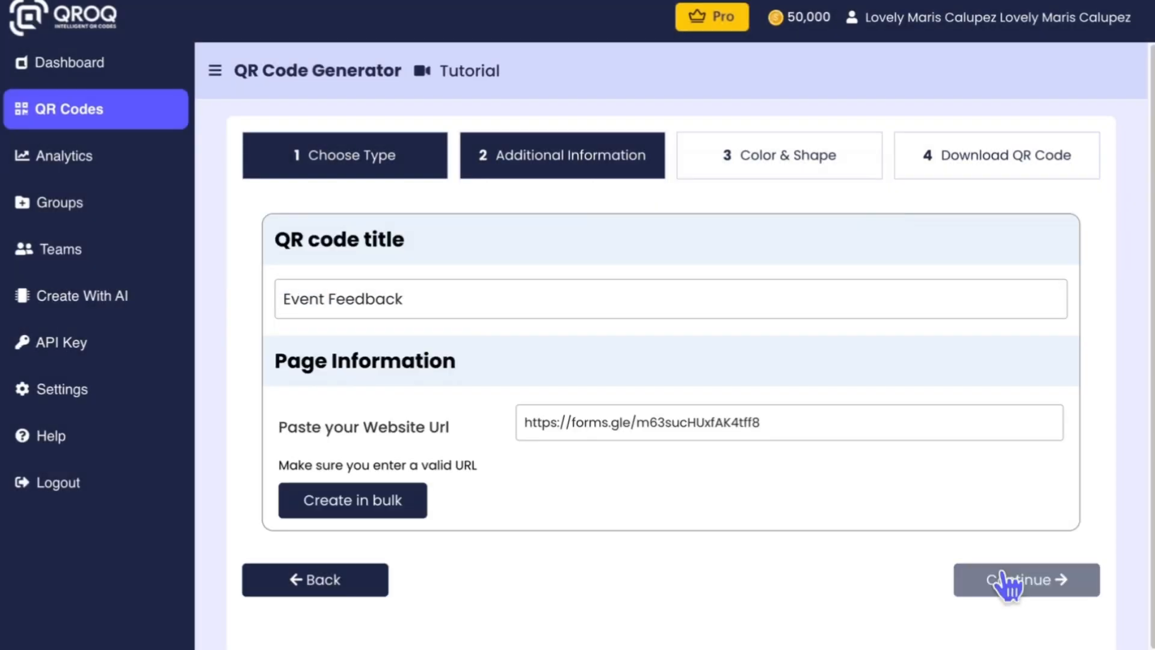
- Continue to the Color & Shape stage of the QR code and bring up its color settings
click(981, 581)
scroll(773, 287, down, 3)
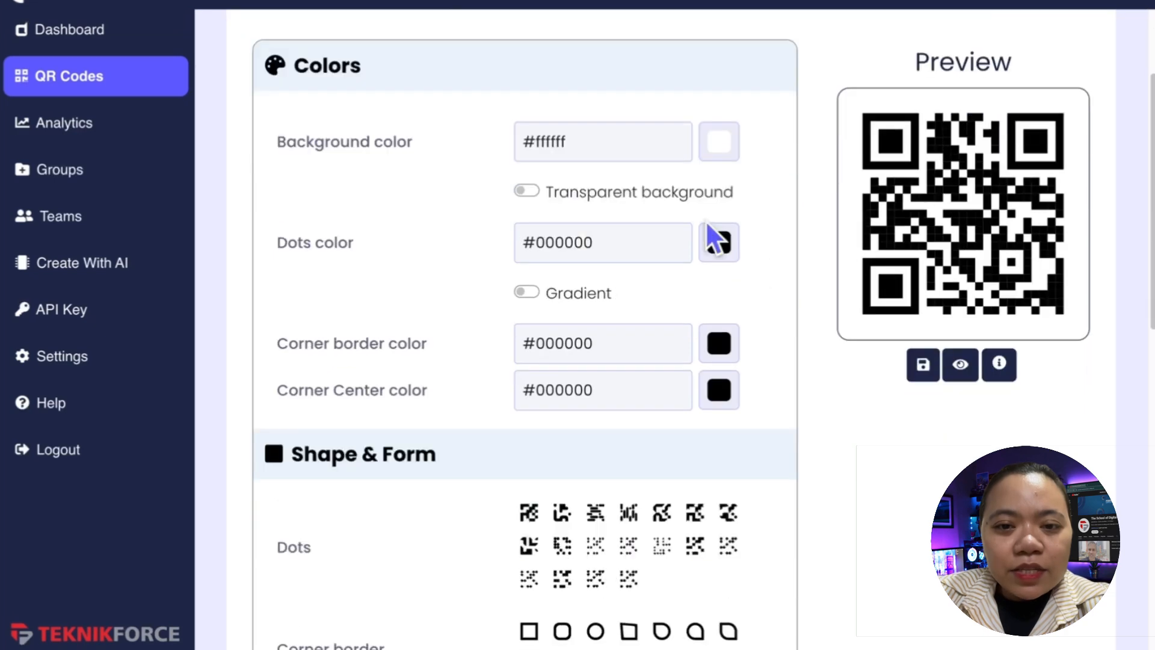
- Try #cc6b6b as the QR code's background color
click(719, 142)
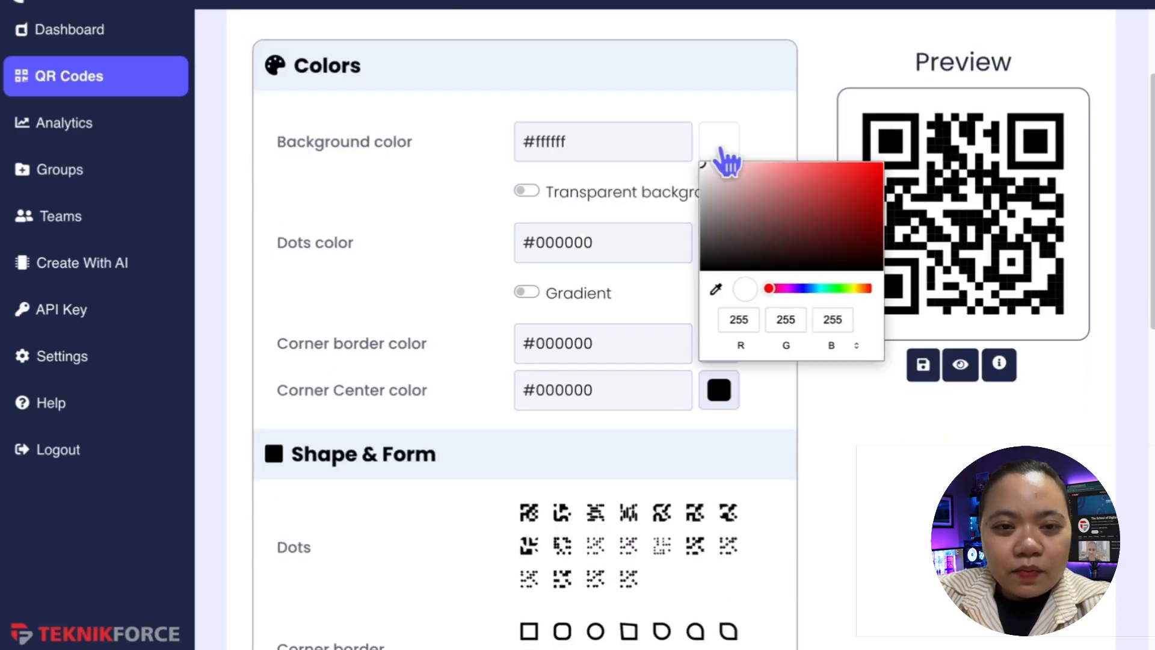
click(787, 184)
click(738, 265)
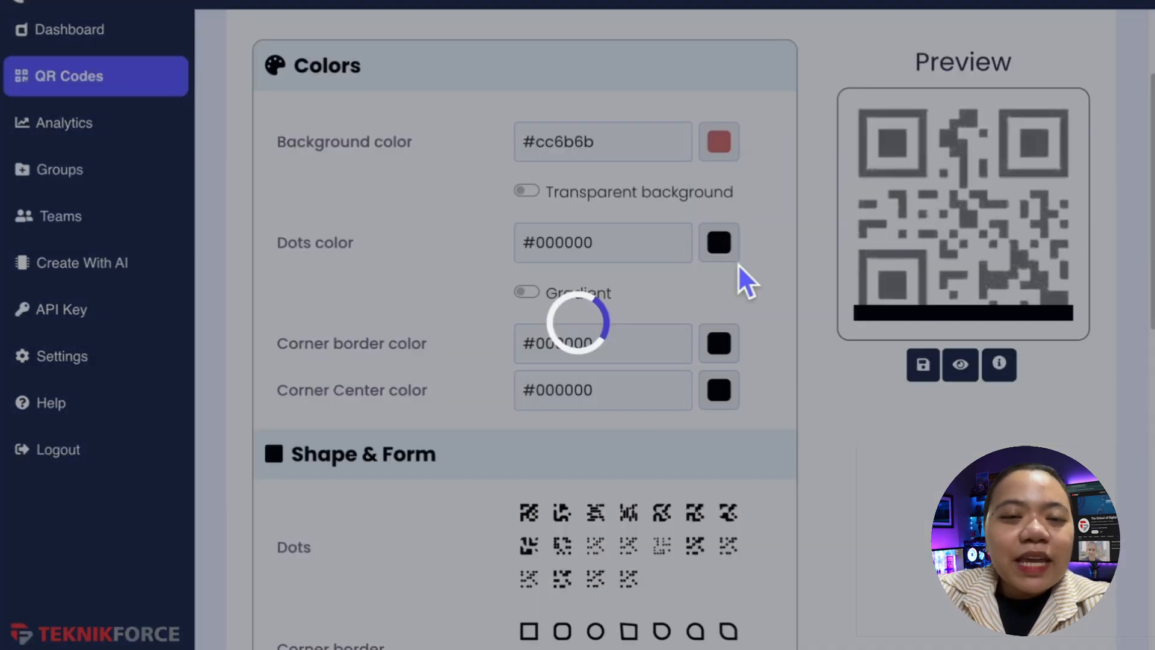
- Try yellow, orange, green and magenta for the dots color, and settle on #ece9ec
click(738, 251)
click(857, 388)
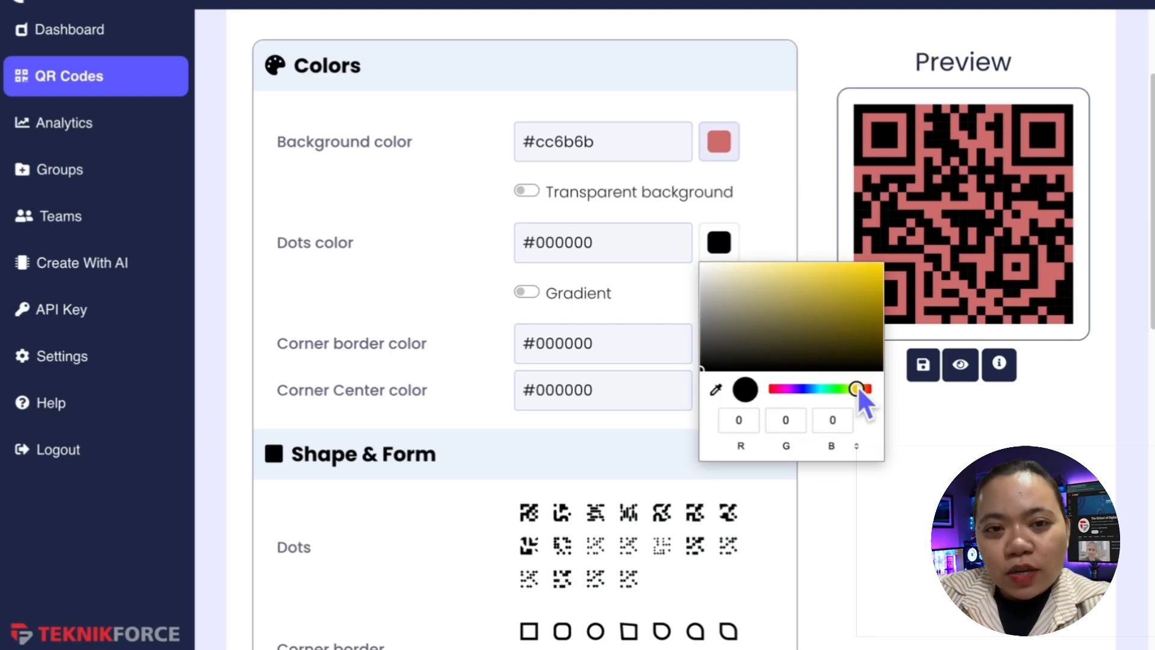
click(856, 279)
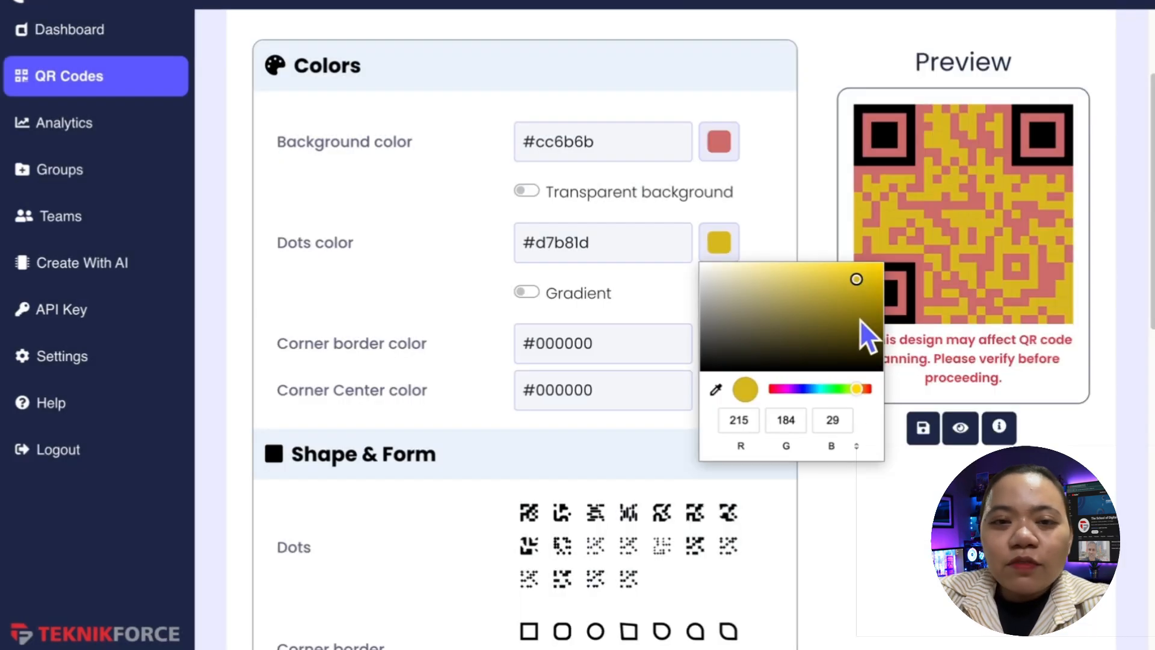
click(867, 388)
click(856, 279)
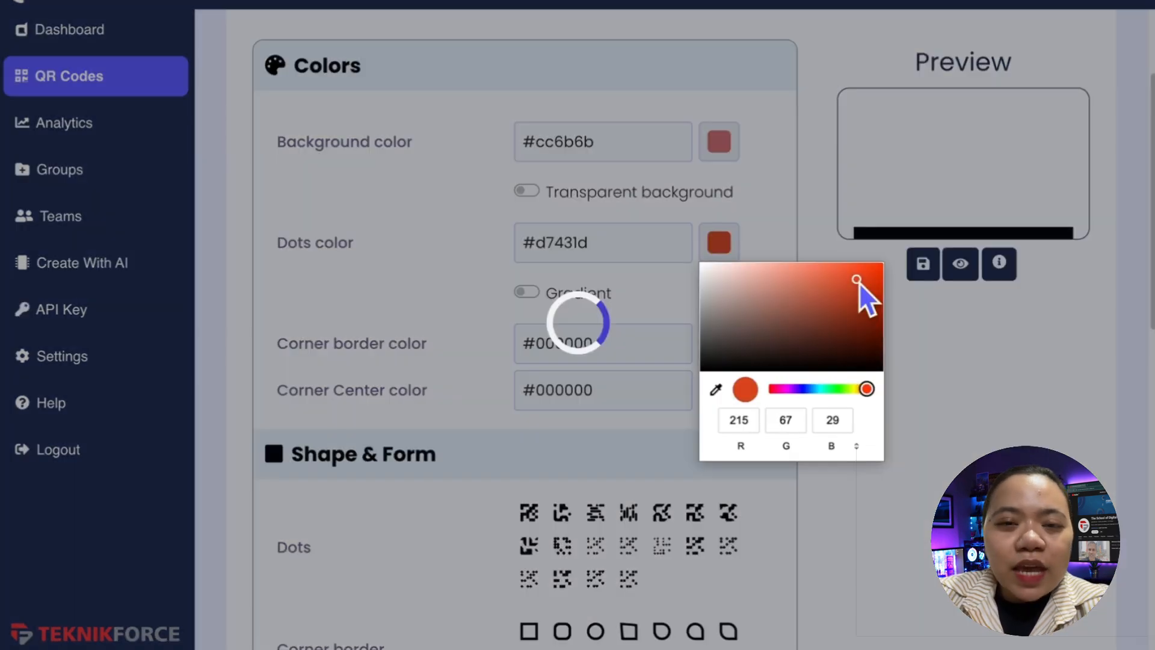
click(822, 388)
click(852, 278)
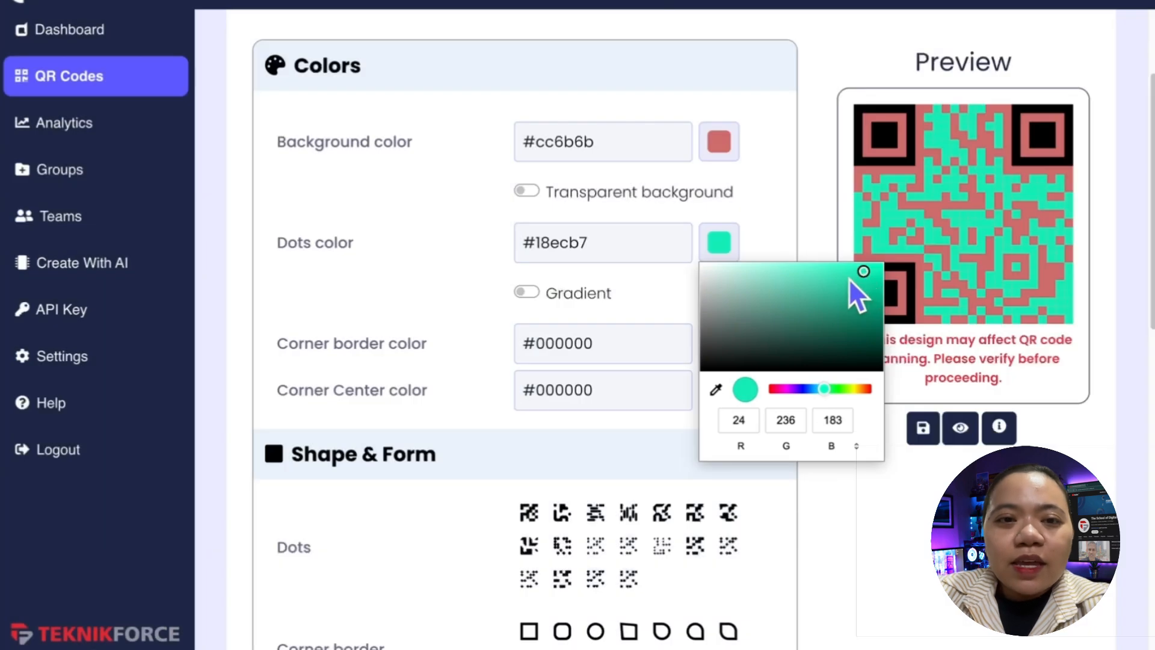
click(786, 388)
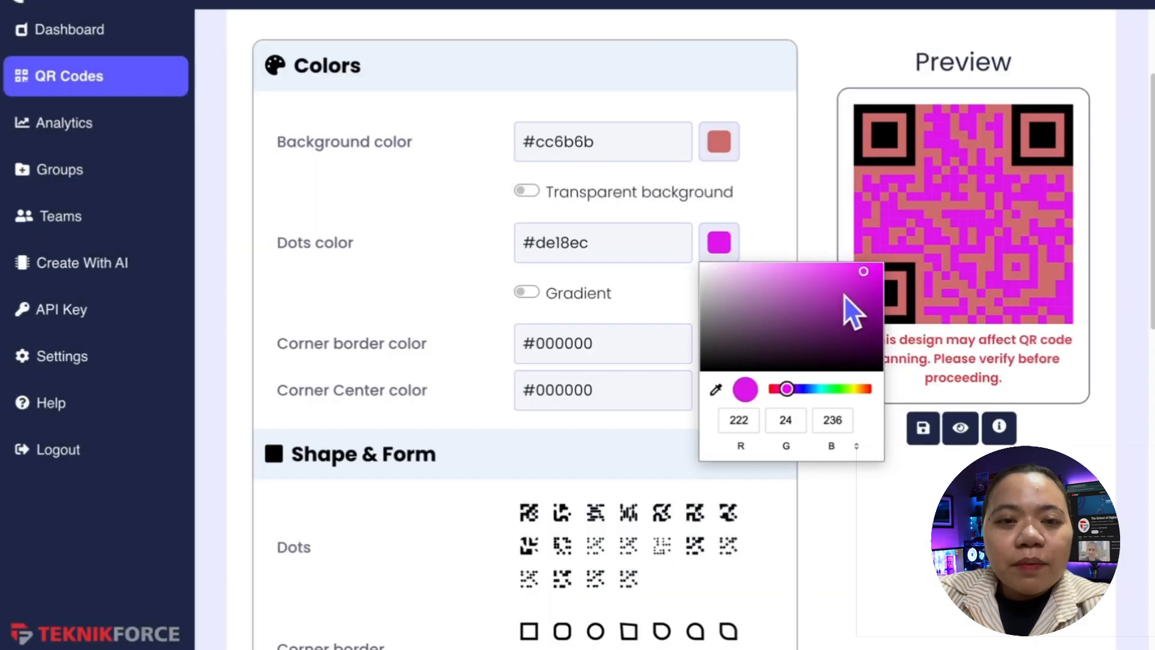
click(704, 271)
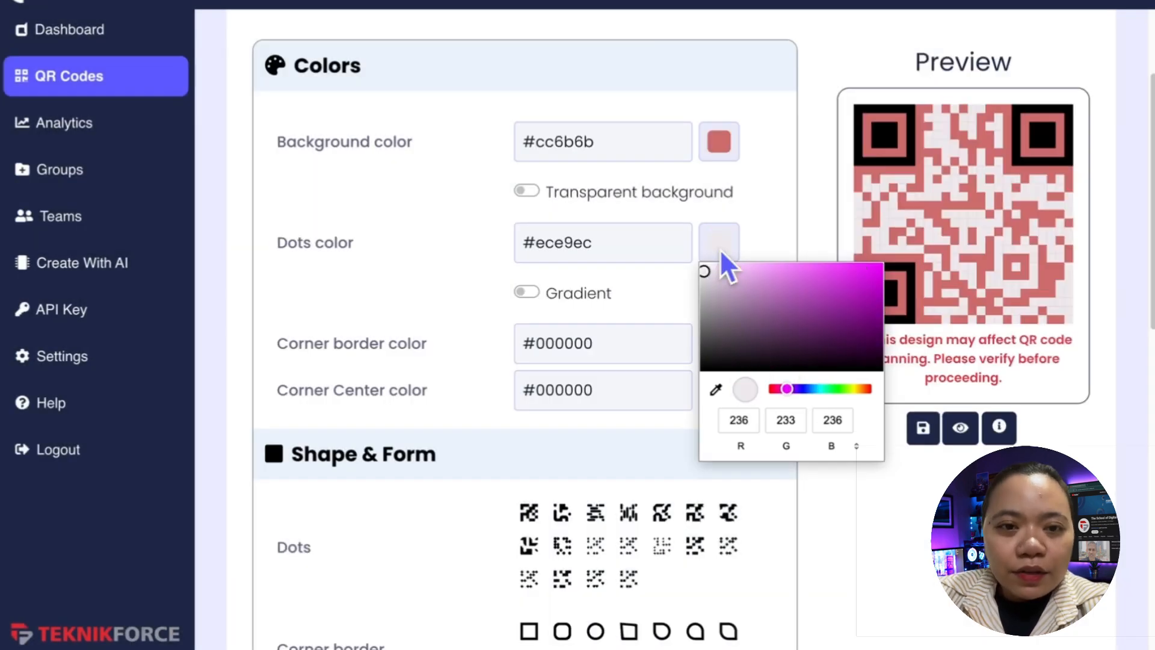
click(769, 216)
- Recolor the rest of the code with corner border #eff2f6, corner center #d812f3 and background #314fc9
click(719, 343)
click(748, 406)
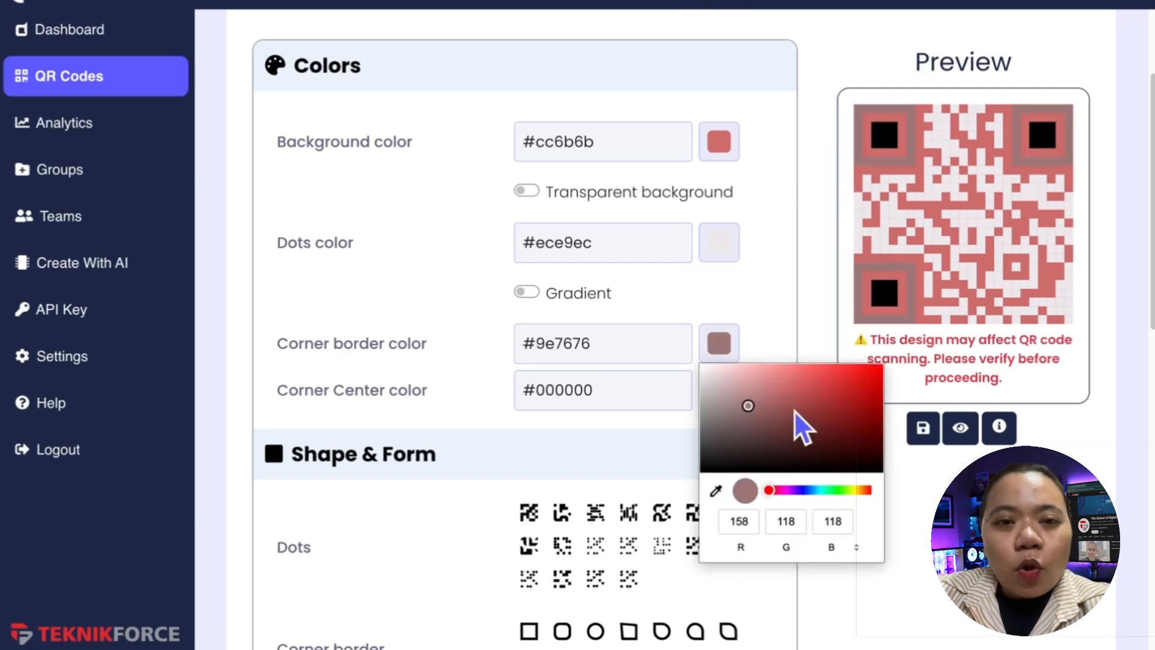
click(794, 490)
click(869, 376)
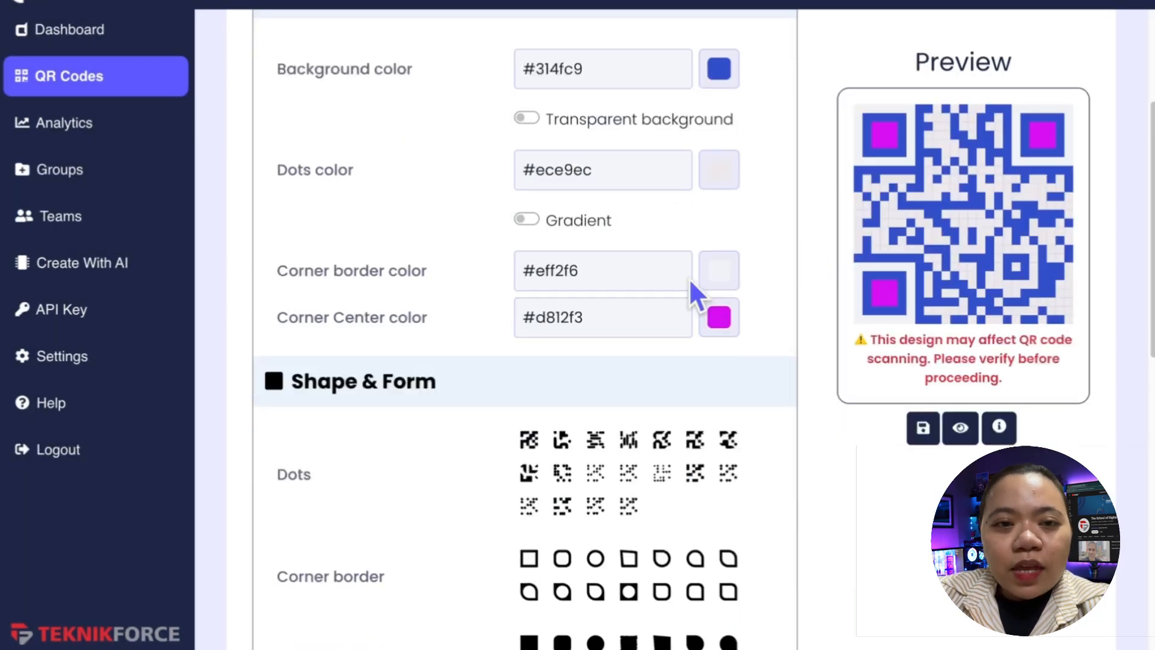
- Apply the rounded connected dots pattern and a leaf-shaped corner border to the QR code
scroll(691, 281, down, 3)
click(565, 252)
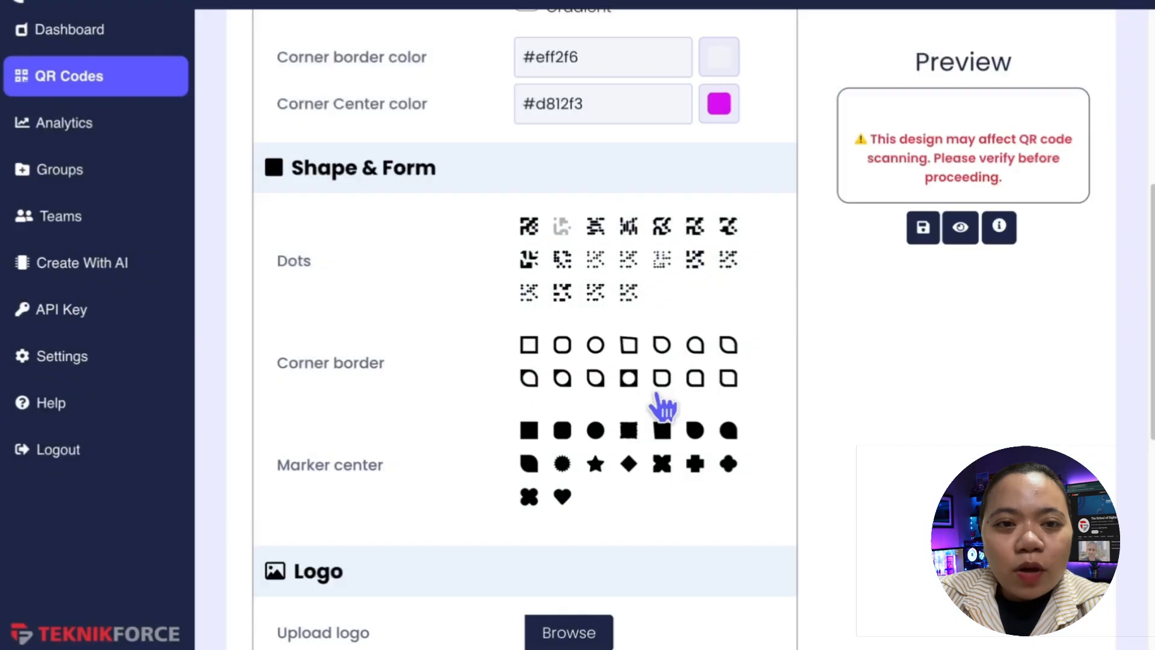
scroll(674, 361, down, 1)
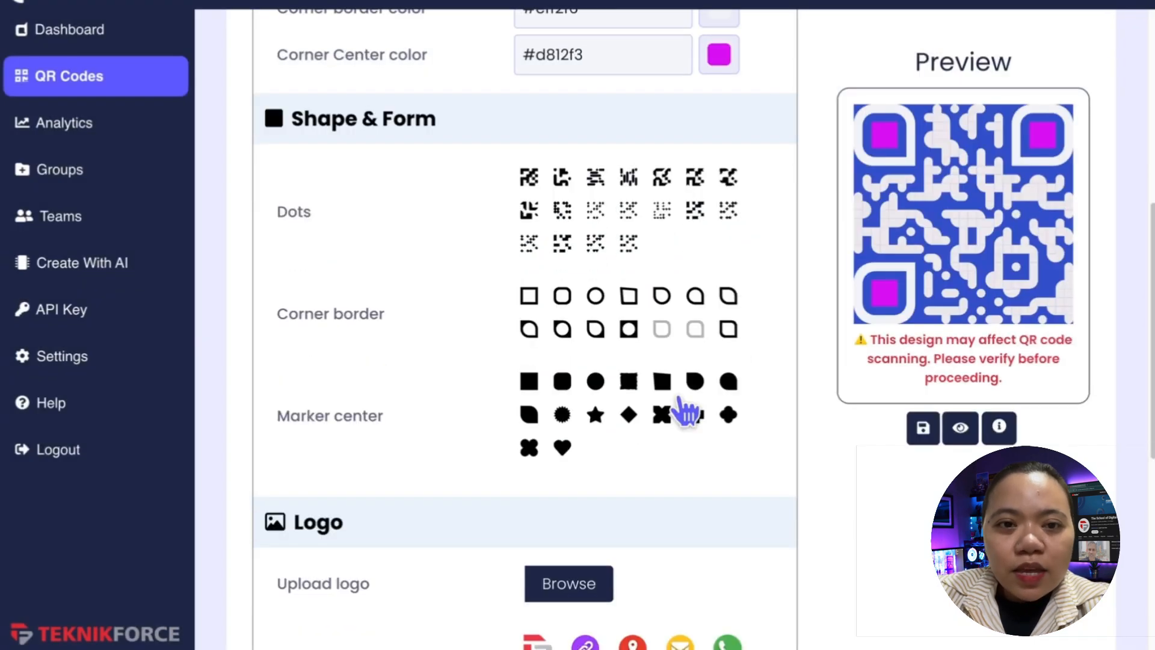
click(528, 326)
- Try other marker center shapes, including the four-petal one, and choose the heart
click(629, 380)
click(662, 414)
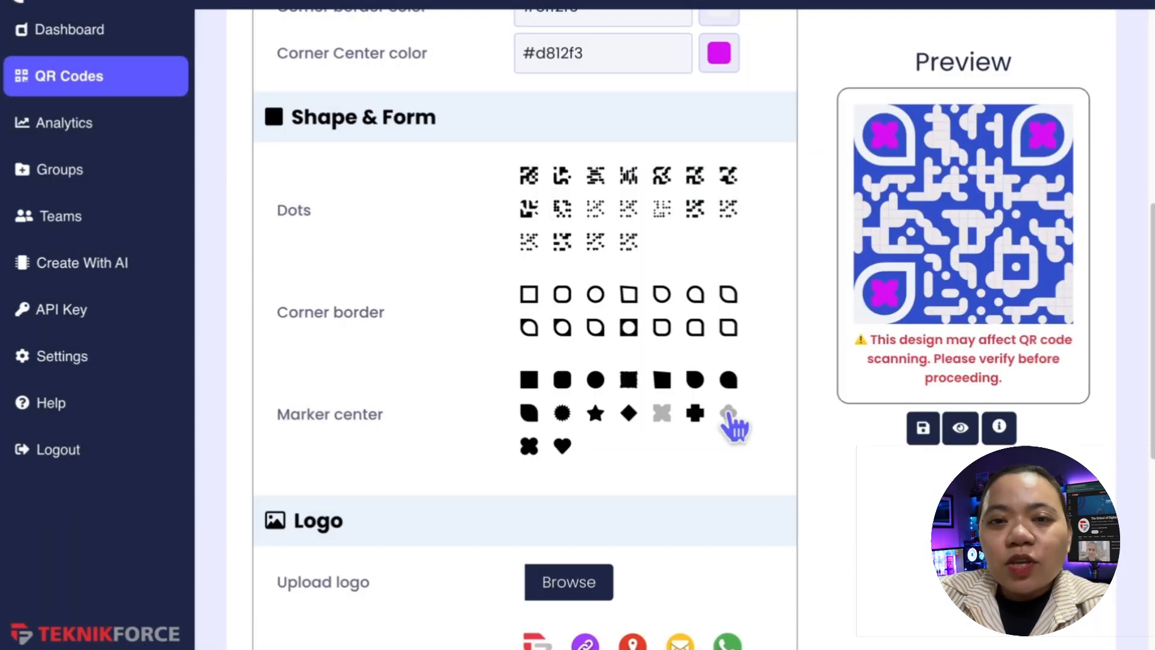
click(561, 446)
- Try the WhatsApp, framed SCAN ME and QR scan logos, and keep the plain SCAN ME logo in the code's center
scroll(667, 373, down, 6)
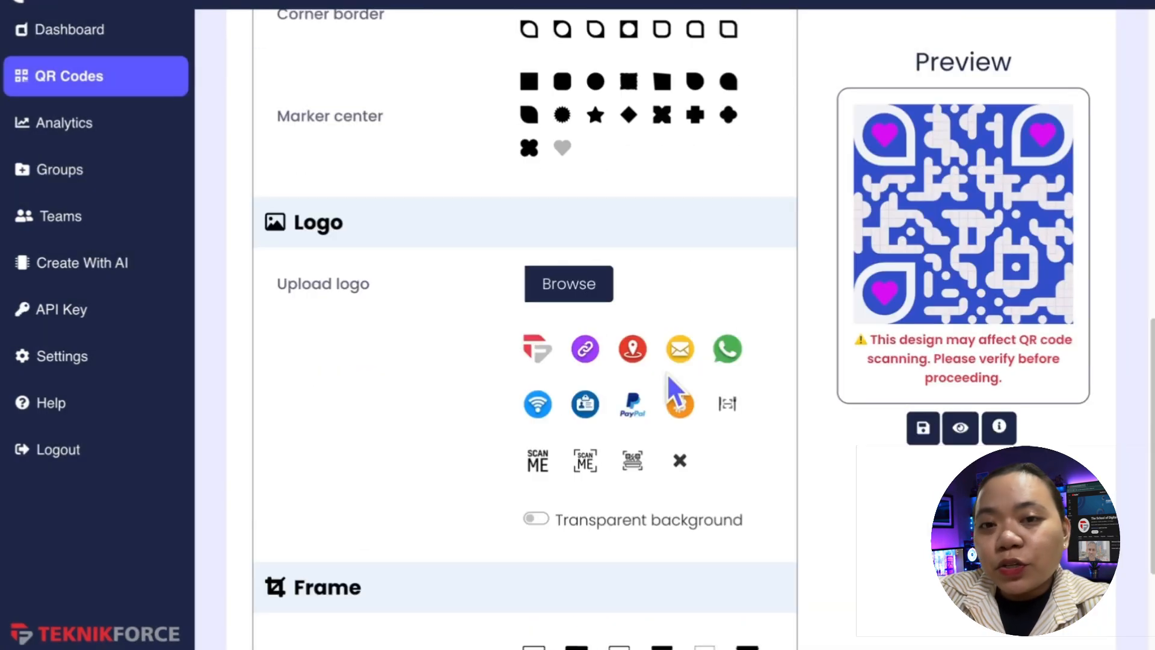
scroll(696, 425, down, 1)
scroll(580, 343, down, 4)
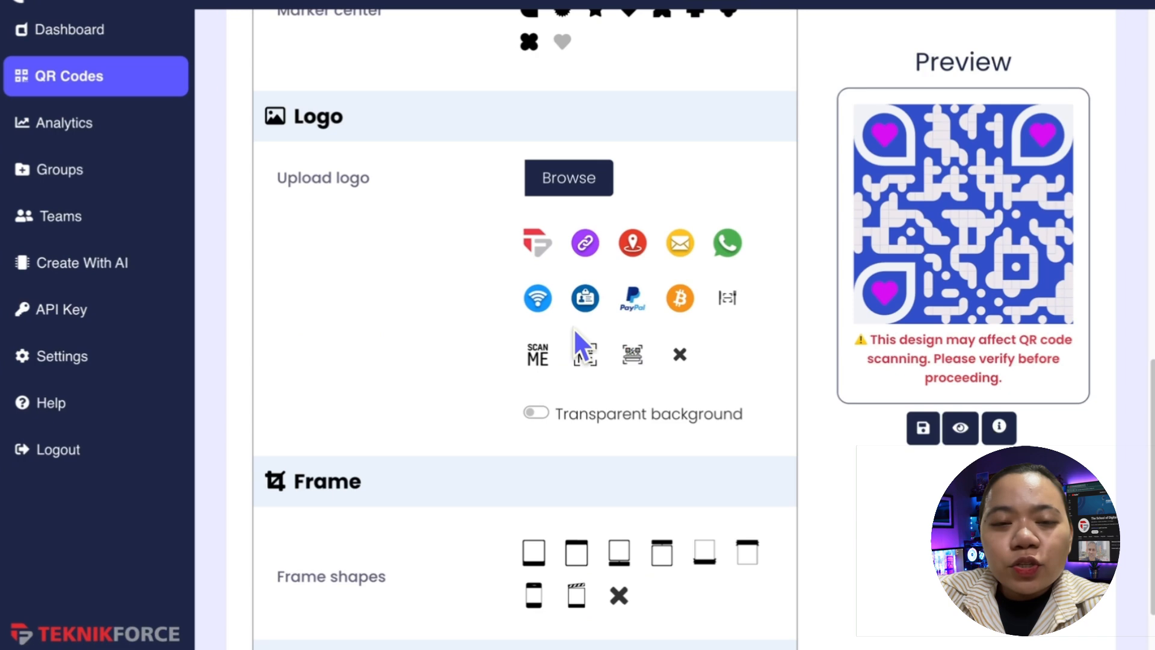
scroll(686, 288, up, 2)
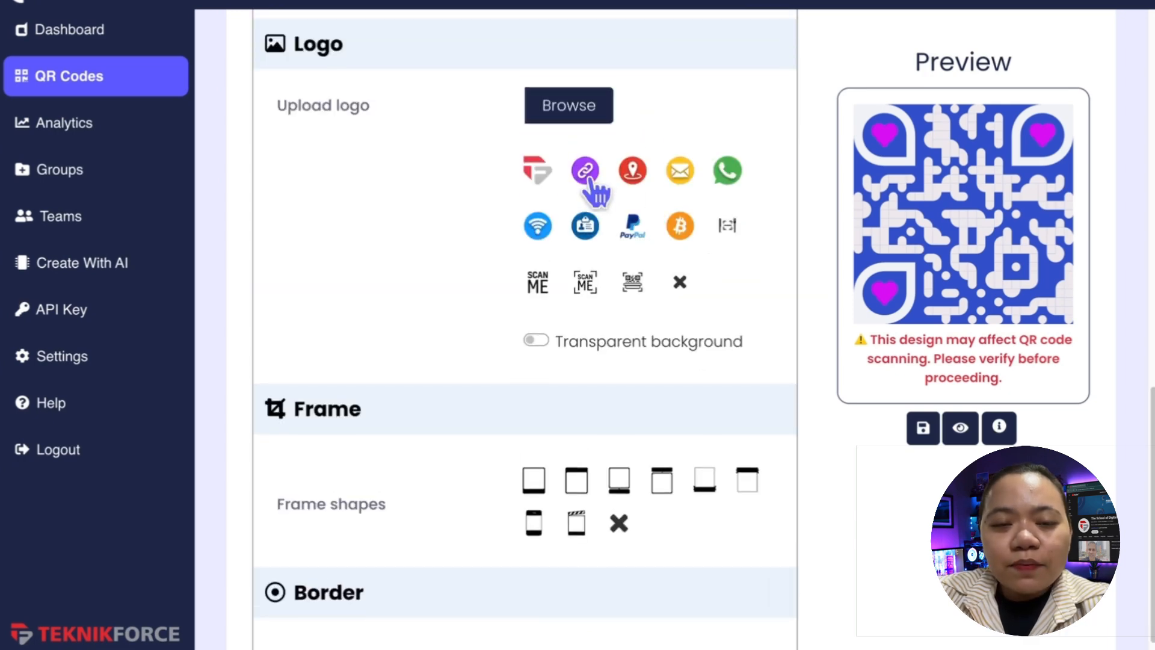
click(728, 173)
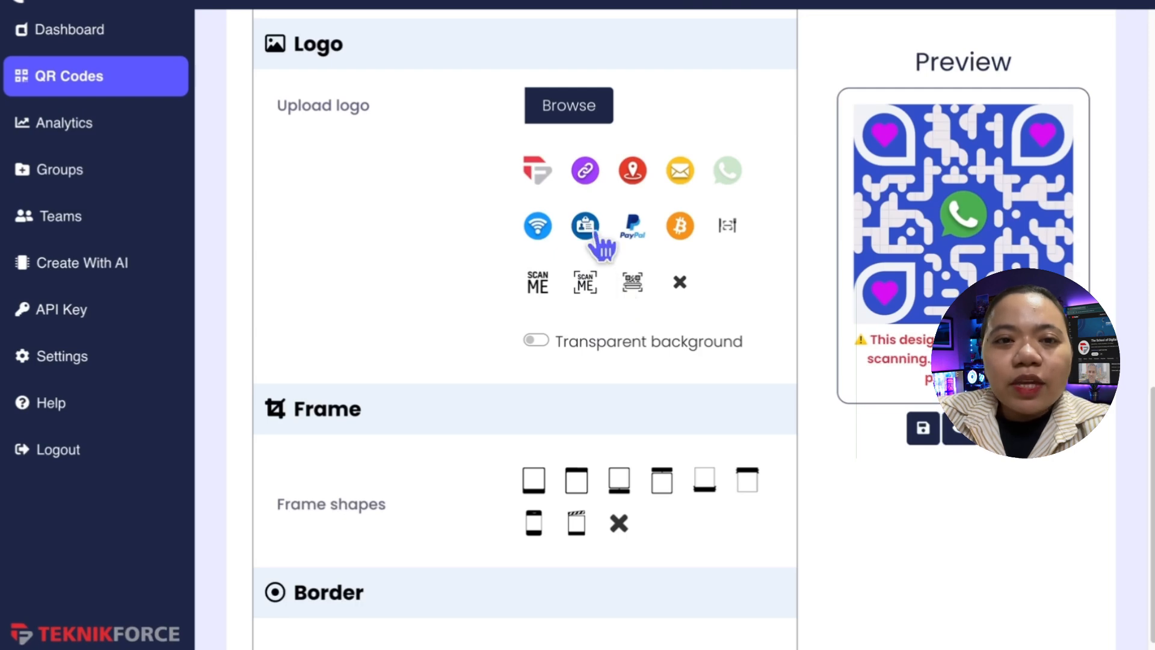
click(583, 281)
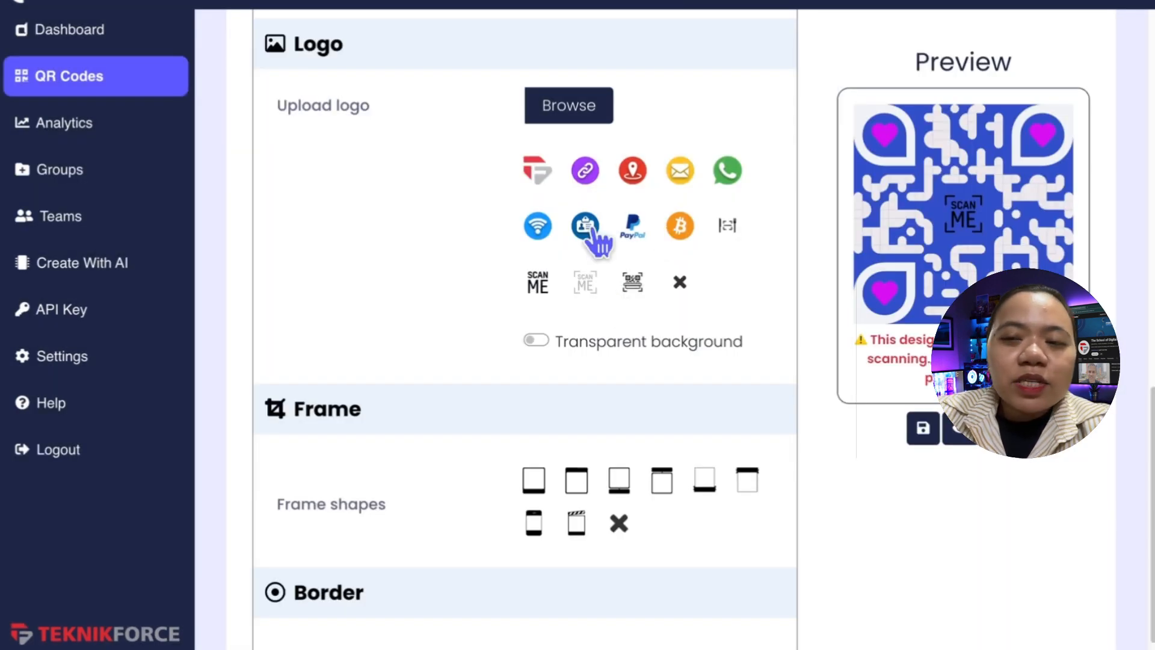
click(539, 290)
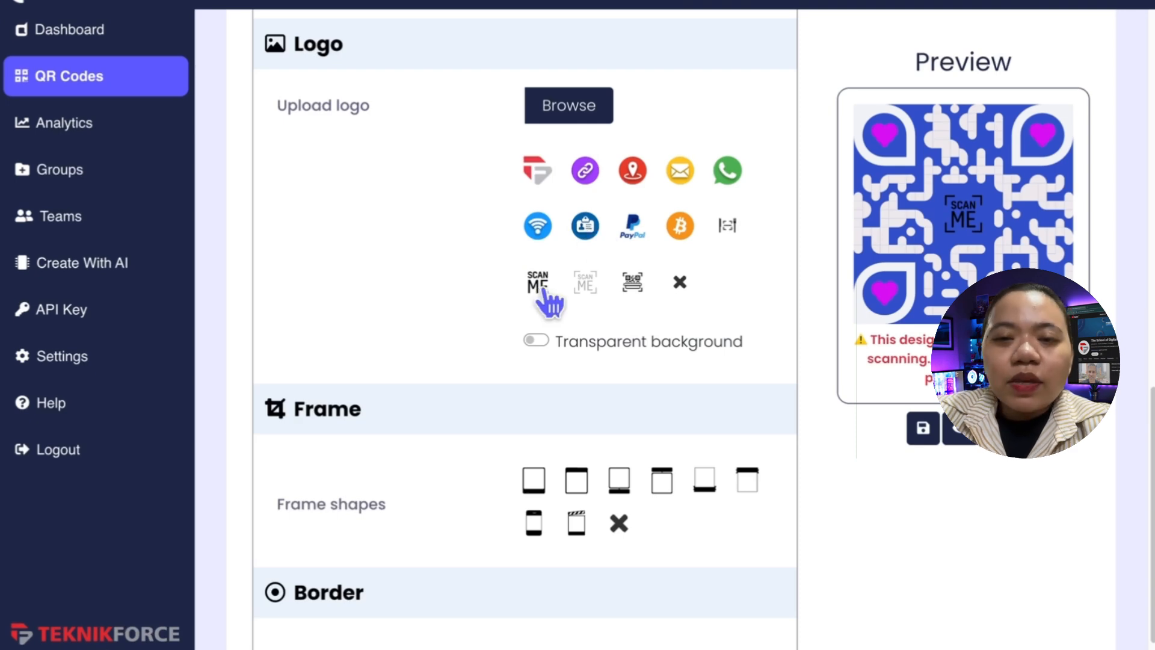
click(632, 288)
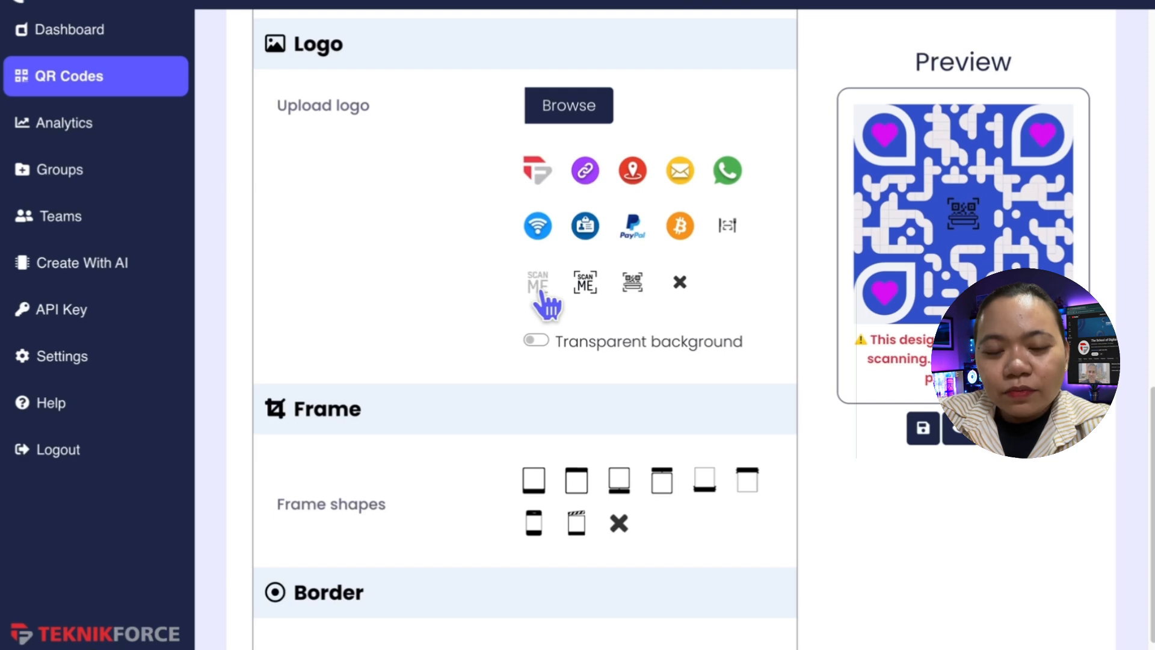
- Try the frame with its banner above the code, and choose the one with a separate SCAN ME banner below
scroll(657, 276, down, 2)
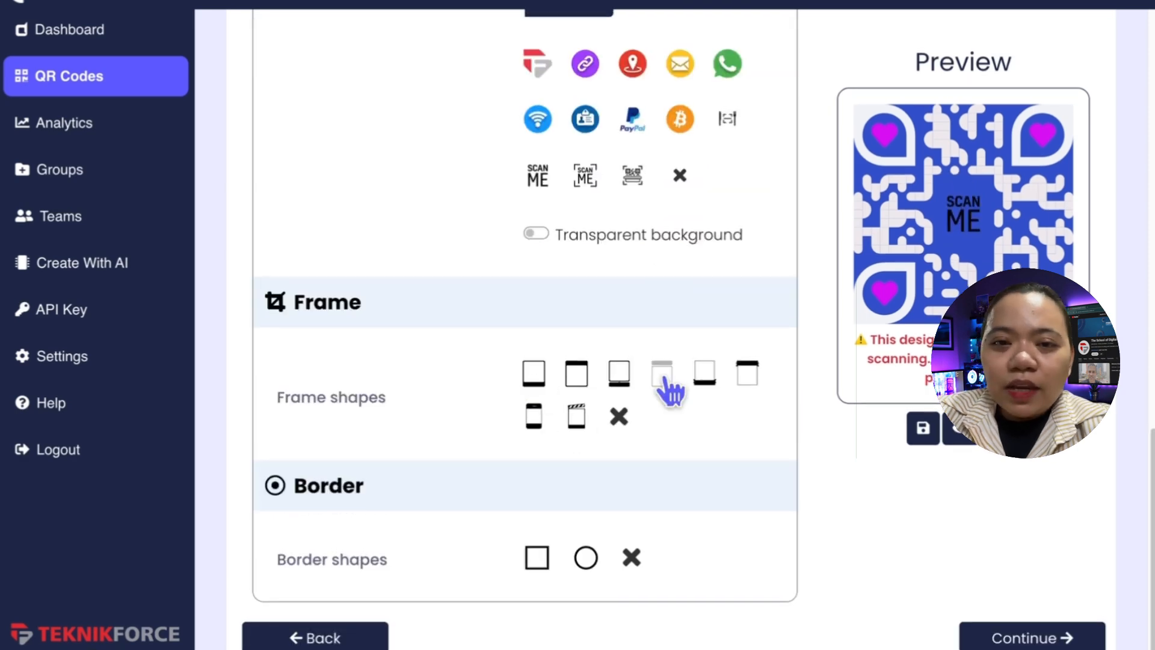
click(666, 385)
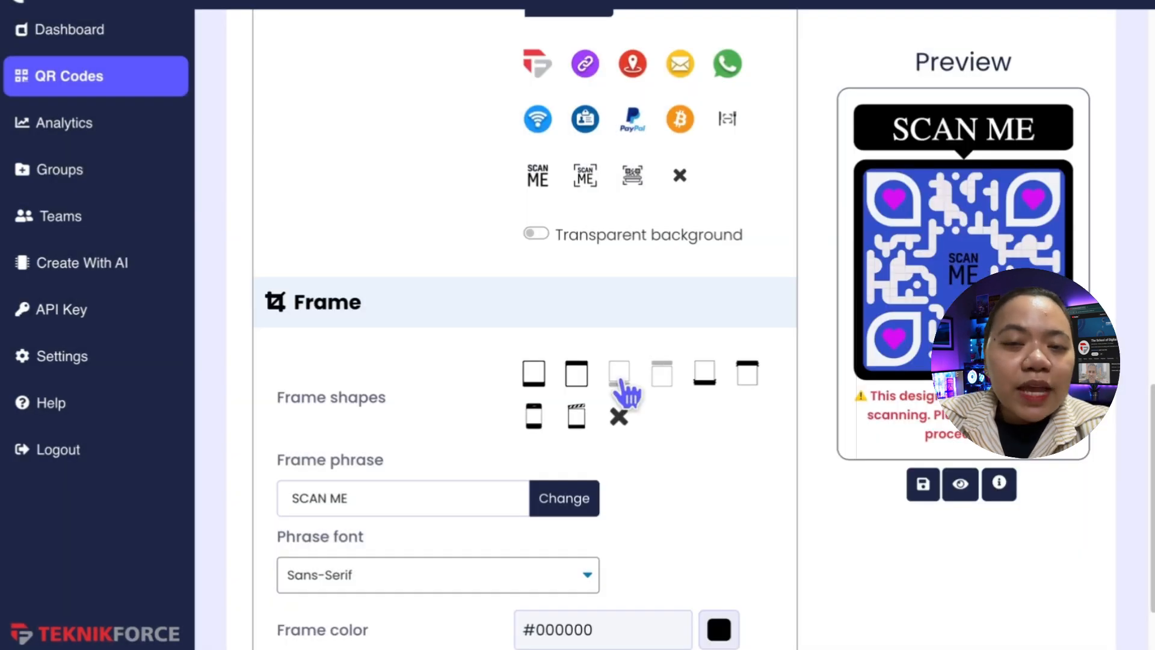
click(620, 380)
- Set the frame color to yellow #efe70b
scroll(635, 308, down, 3)
scroll(635, 308, up, 1)
click(720, 460)
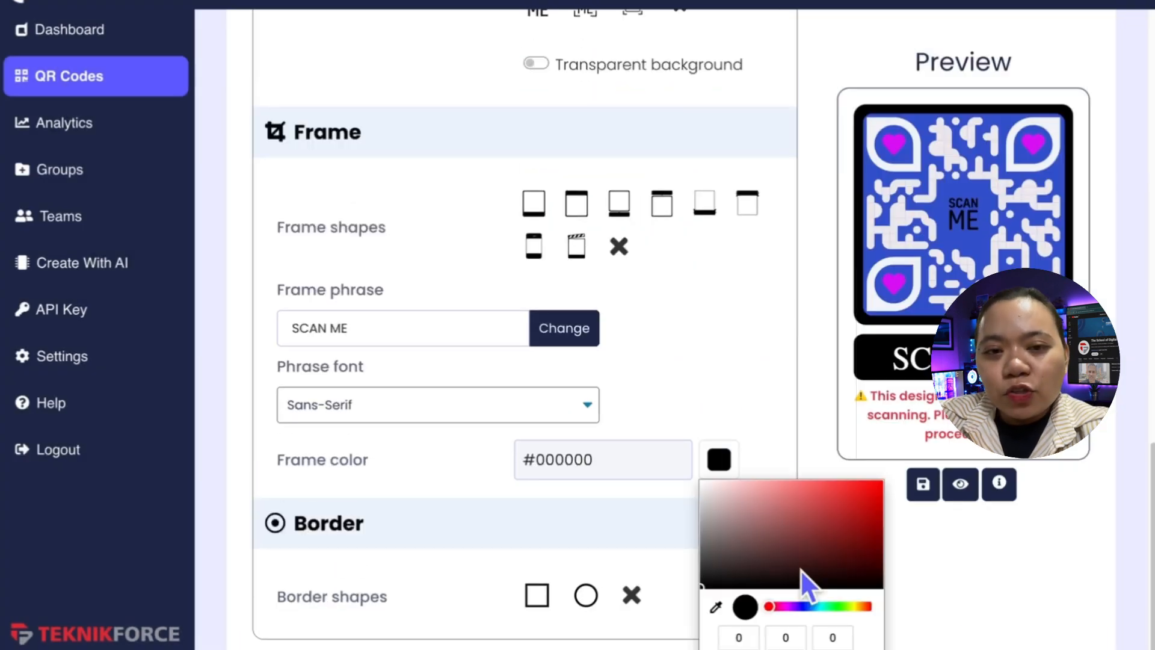
click(840, 606)
click(873, 487)
click(698, 343)
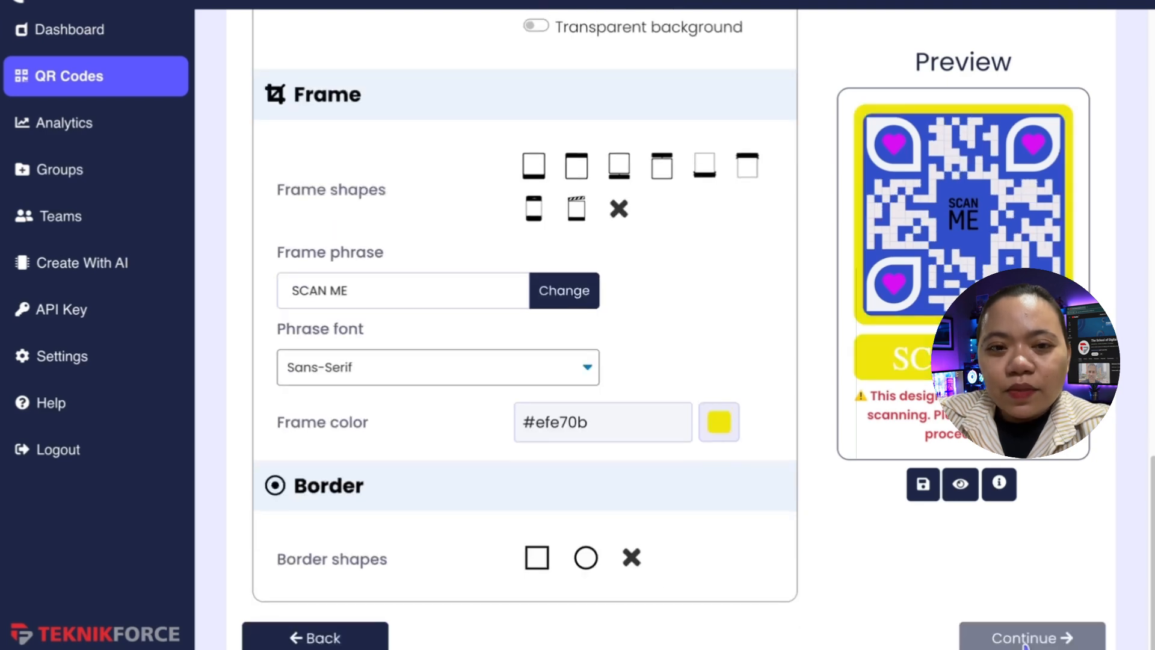
- Save the finished design and download the Event Feedback QR code as a PNG
click(1026, 639)
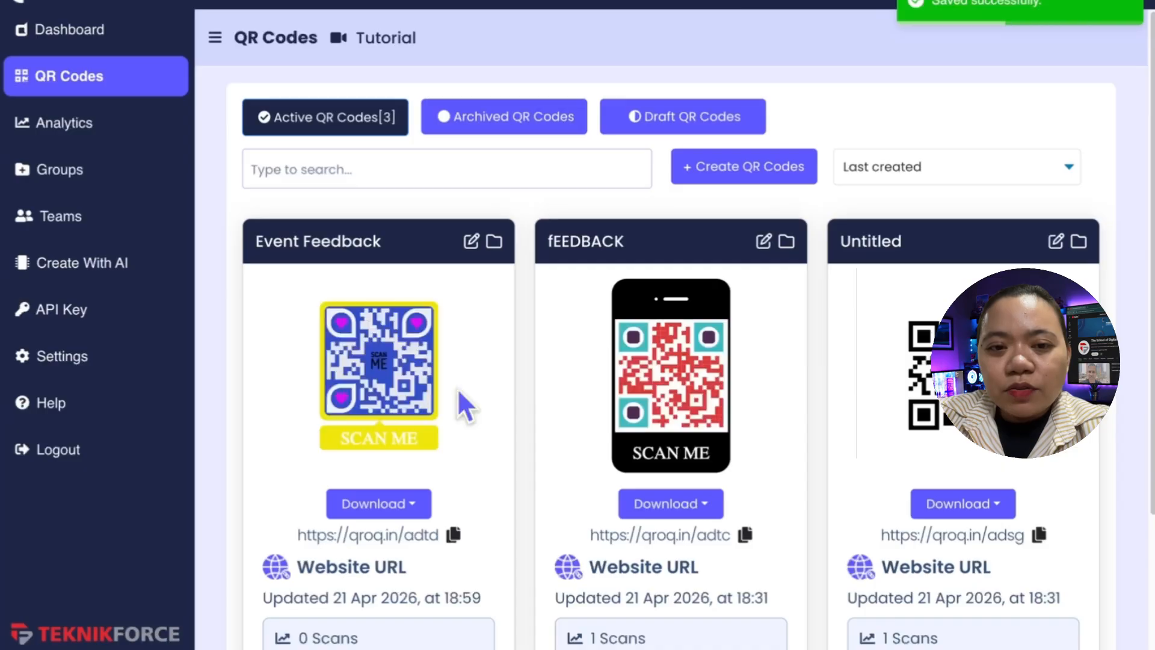
scroll(457, 388, down, 3)
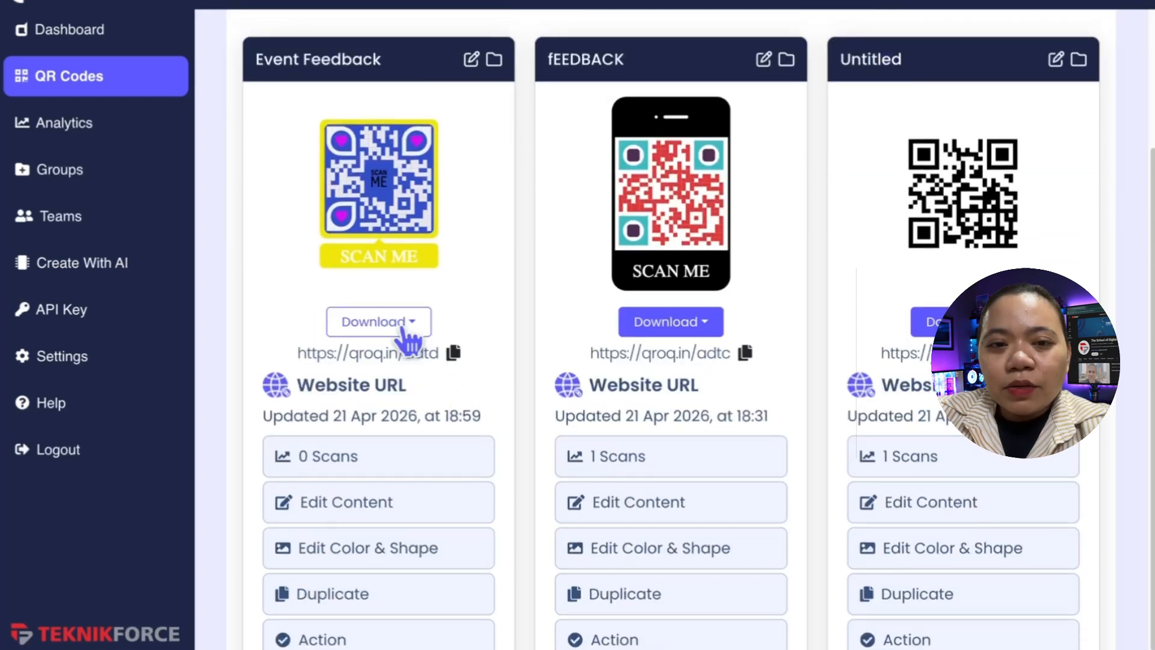
click(402, 328)
click(371, 364)
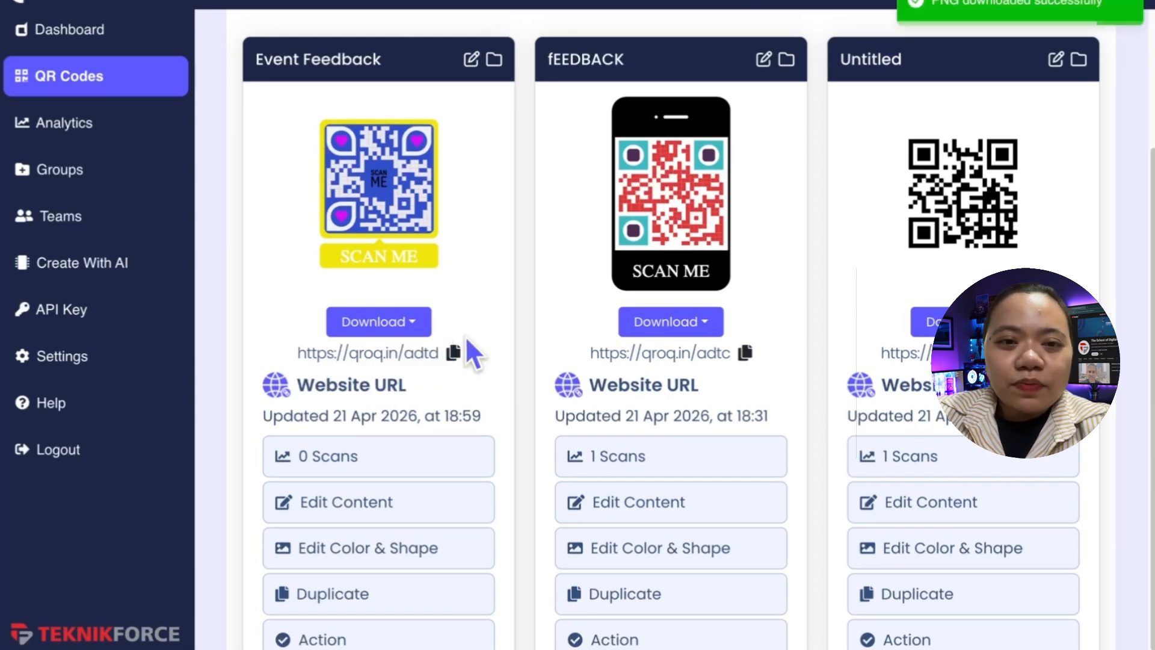
scroll(466, 338, down, 1)
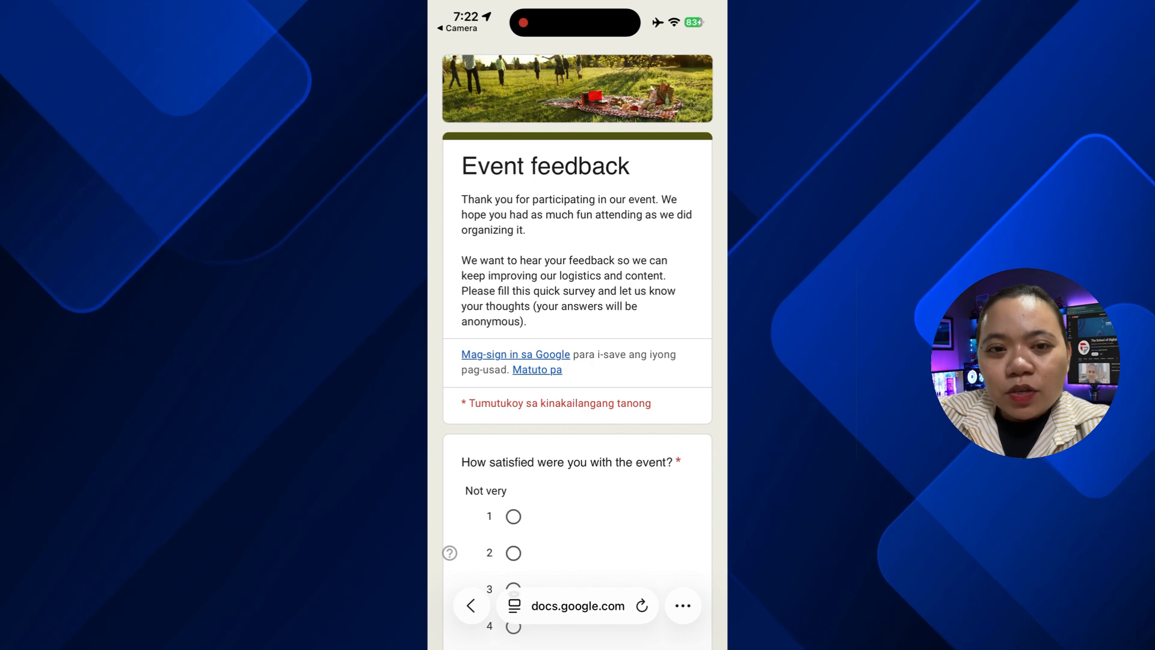
- Review the Event feedback form's questions on the phone, through to its submit section and back up
scroll(577, 325, down, 15)
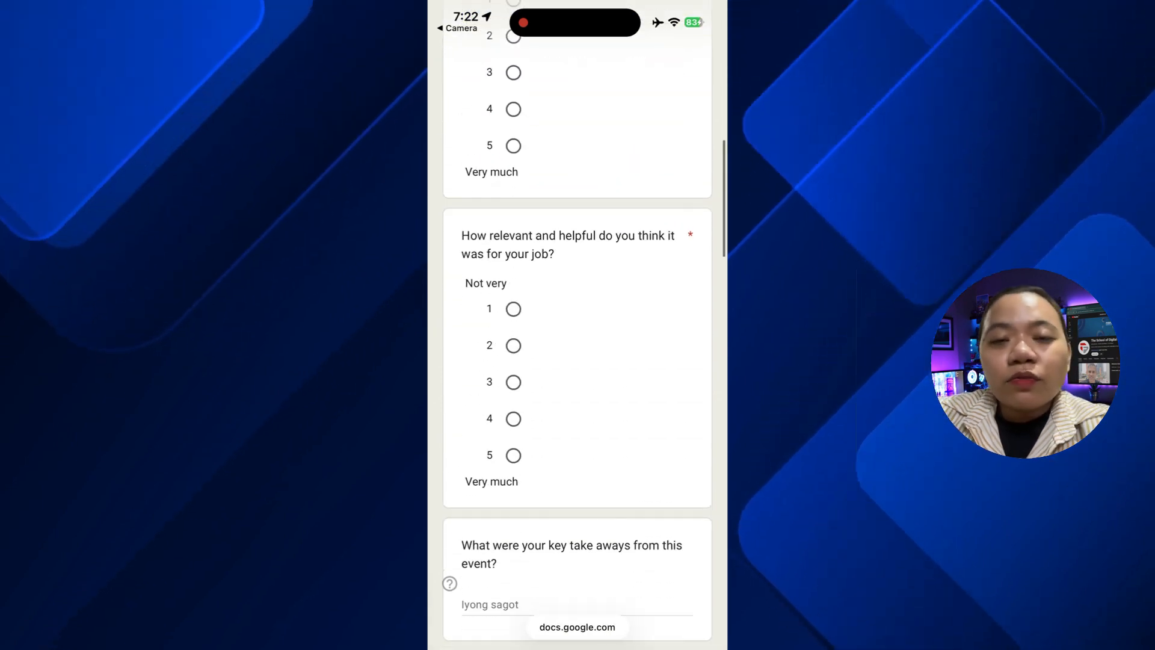
scroll(577, 325, down, 20)
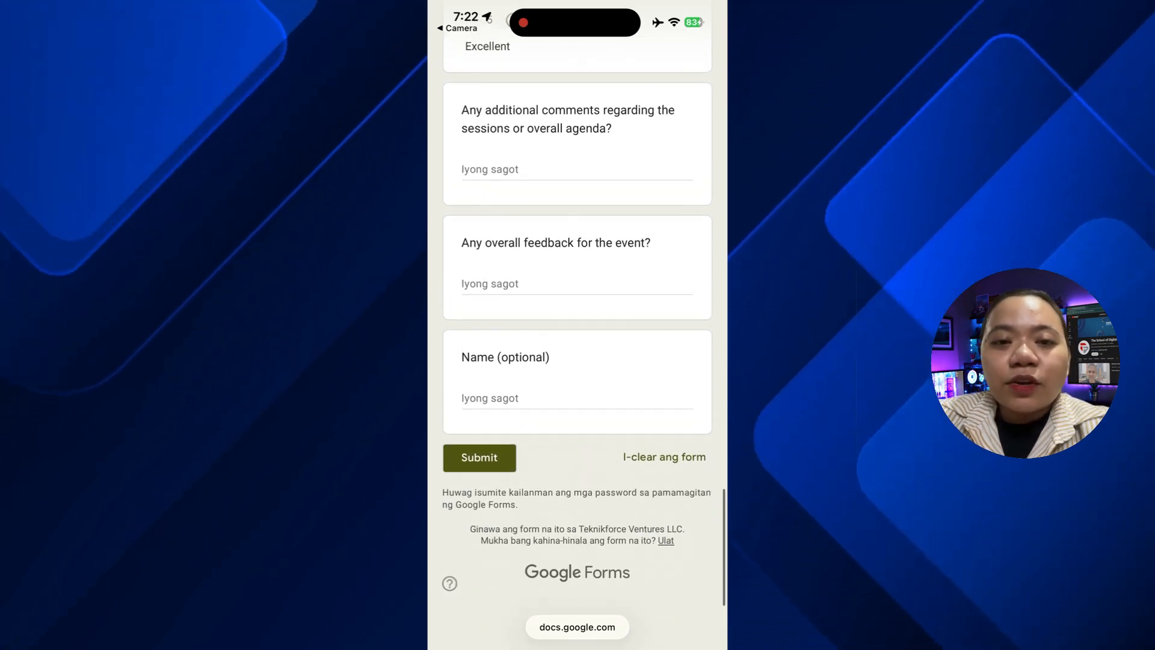
scroll(578, 324, up, 15)
scroll(577, 325, up, 10)
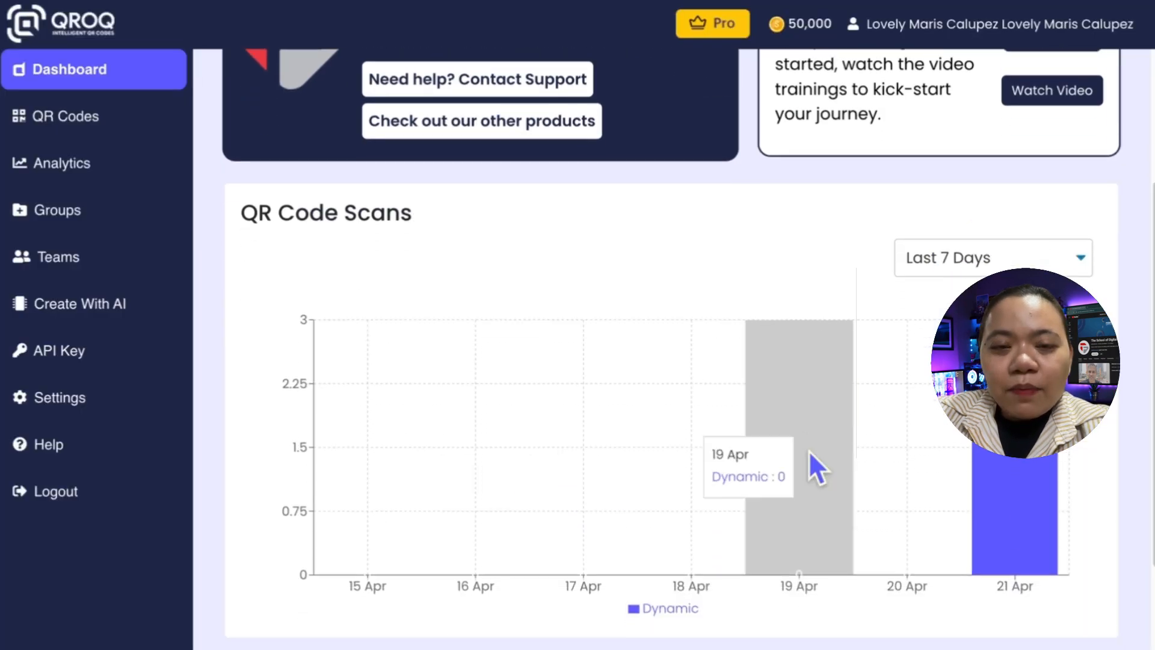
- Check the QR code scans chart on the QROQ dashboard and open the scan stats of the Event Feedback code
scroll(809, 453, down, 2)
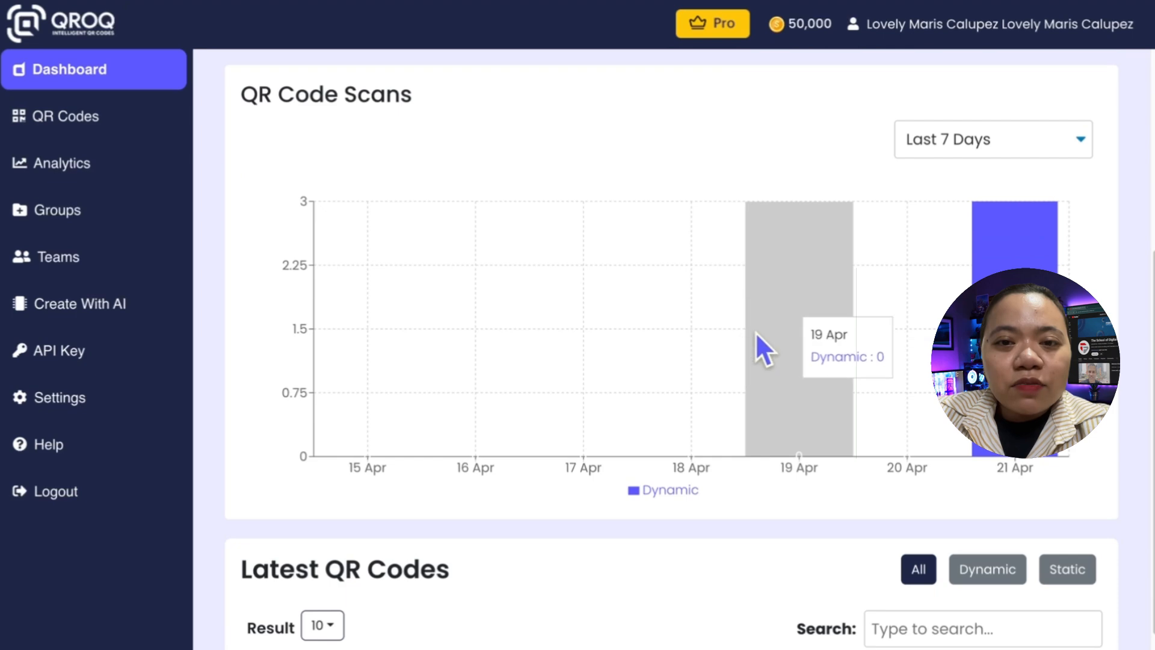
scroll(756, 335, down, 3)
scroll(755, 332, up, 1)
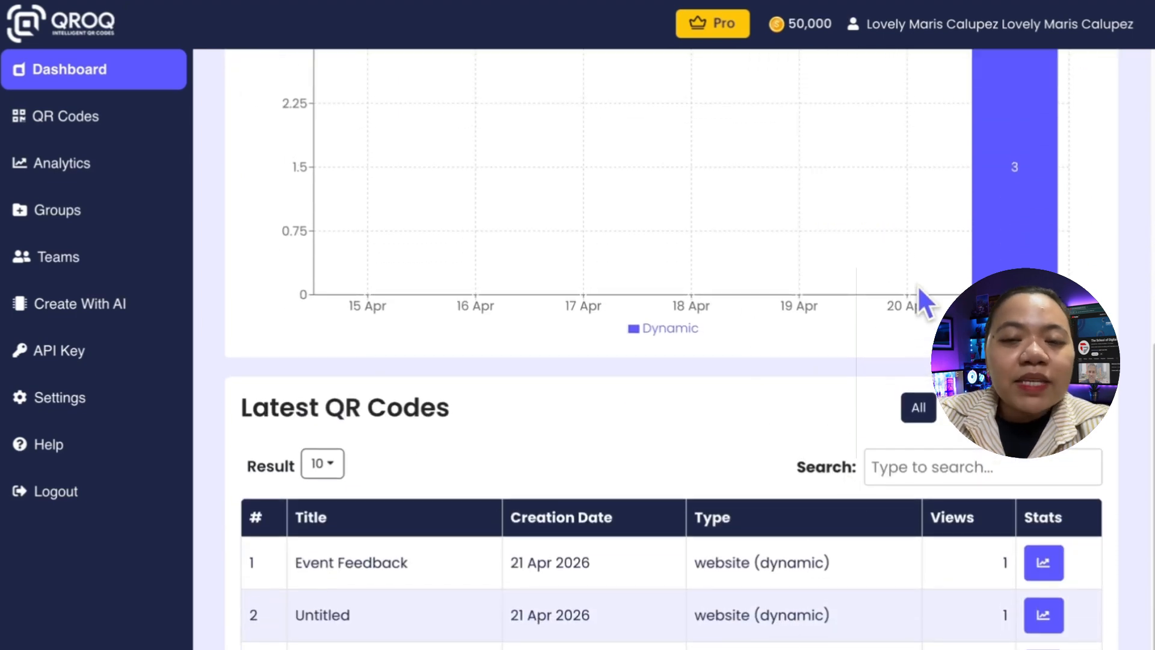
click(1031, 554)
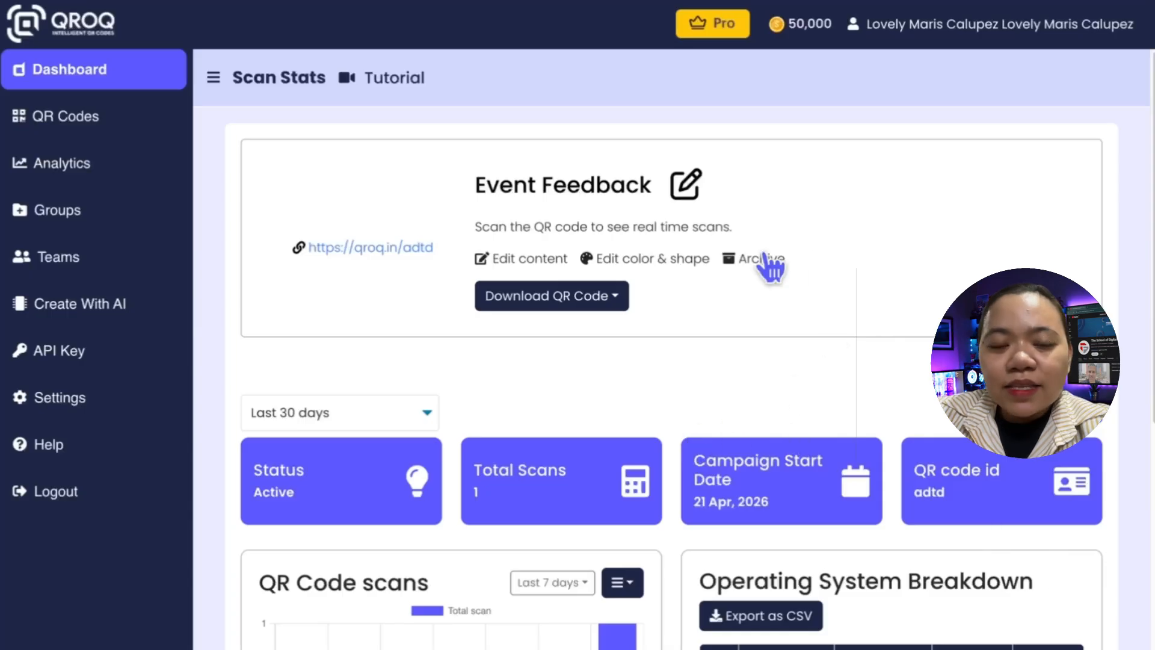
- Examine the Event Feedback code's scan chart and its operating system, country, city and IP address breakdowns
scroll(744, 356, down, 1)
scroll(743, 355, down, 5)
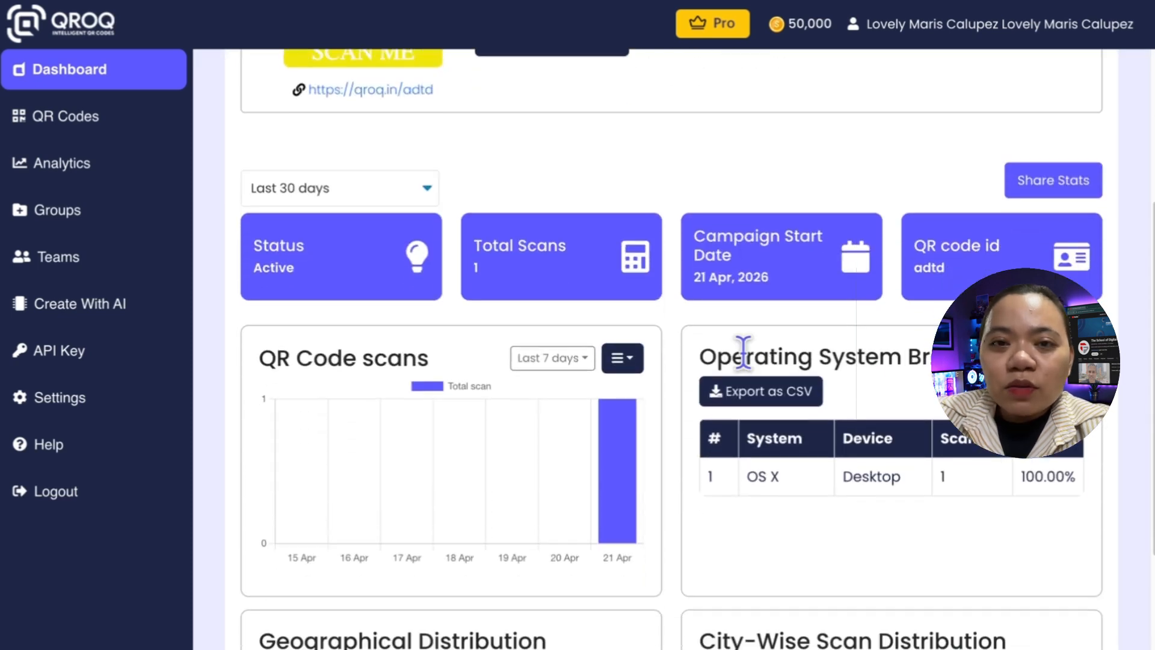
scroll(840, 360, down, 2)
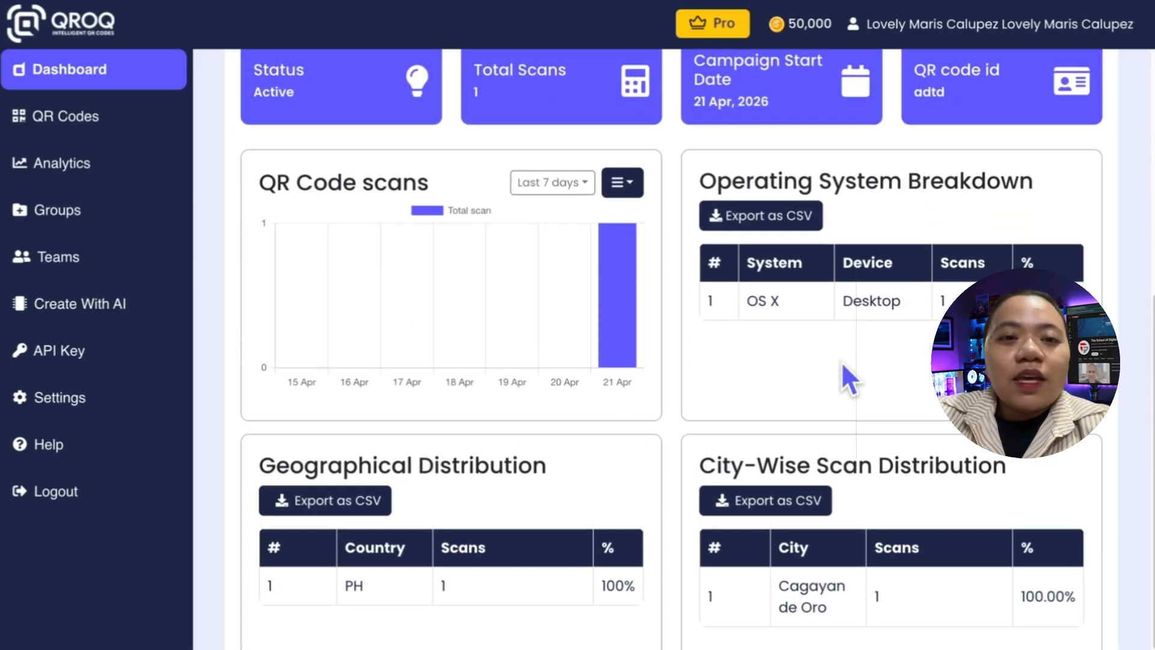
scroll(842, 362, down, 1)
scroll(843, 364, down, 2)
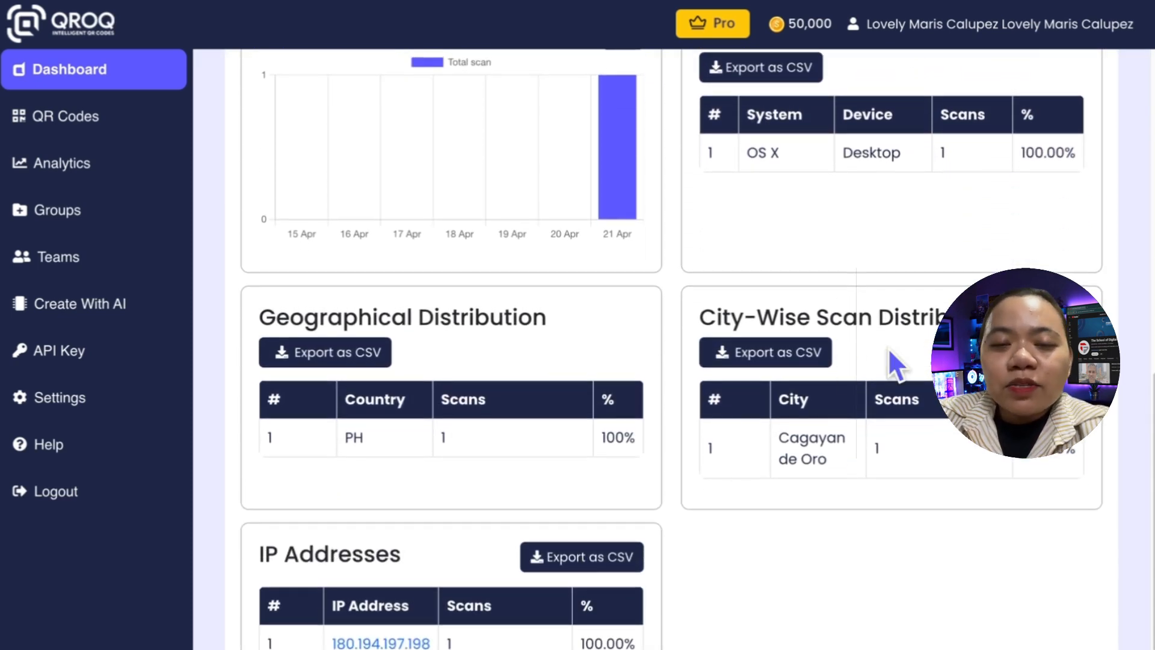
scroll(755, 310, up, 3)
scroll(769, 362, up, 2)
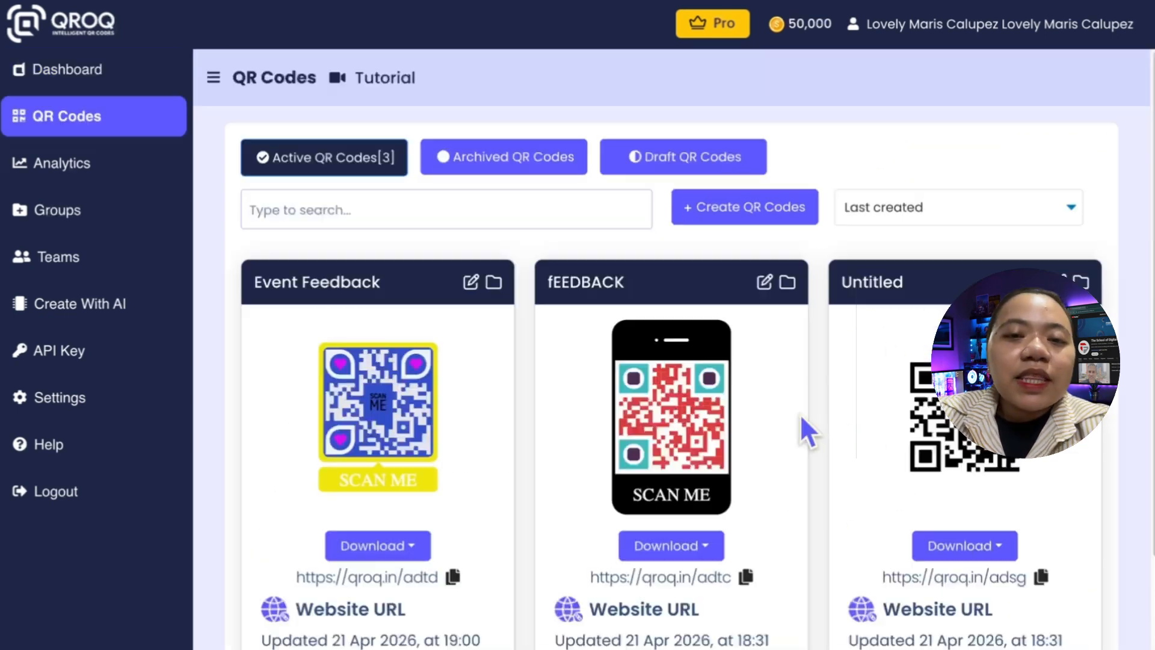
scroll(800, 414, down, 1)
scroll(808, 388, down, 1)
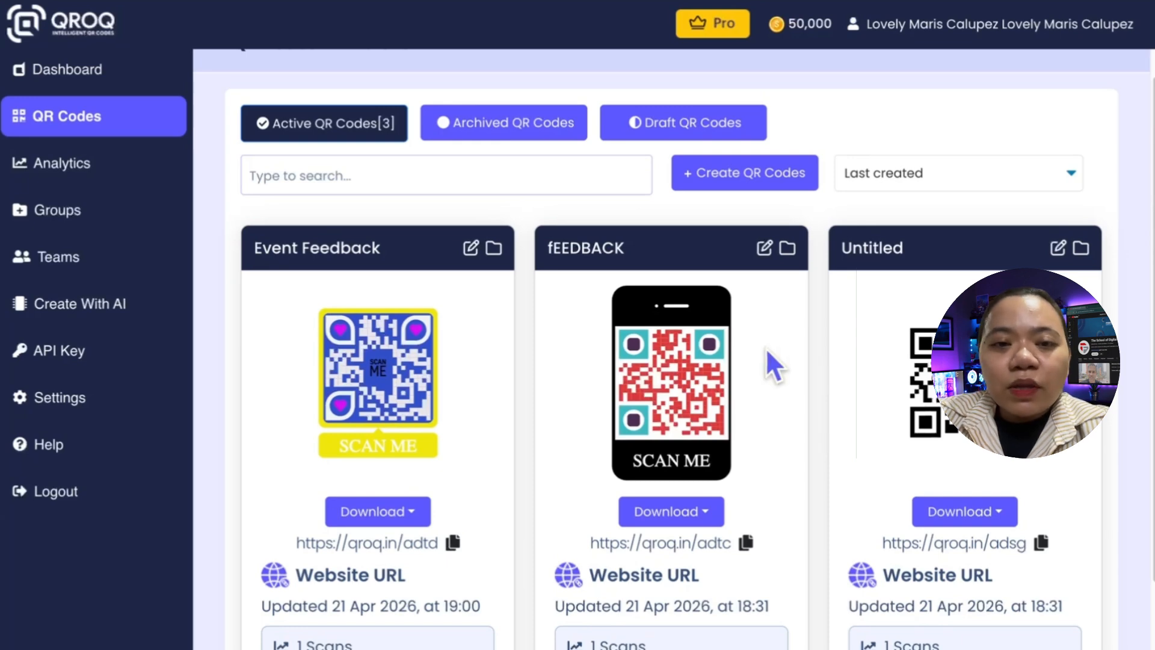
scroll(767, 347, down, 1)
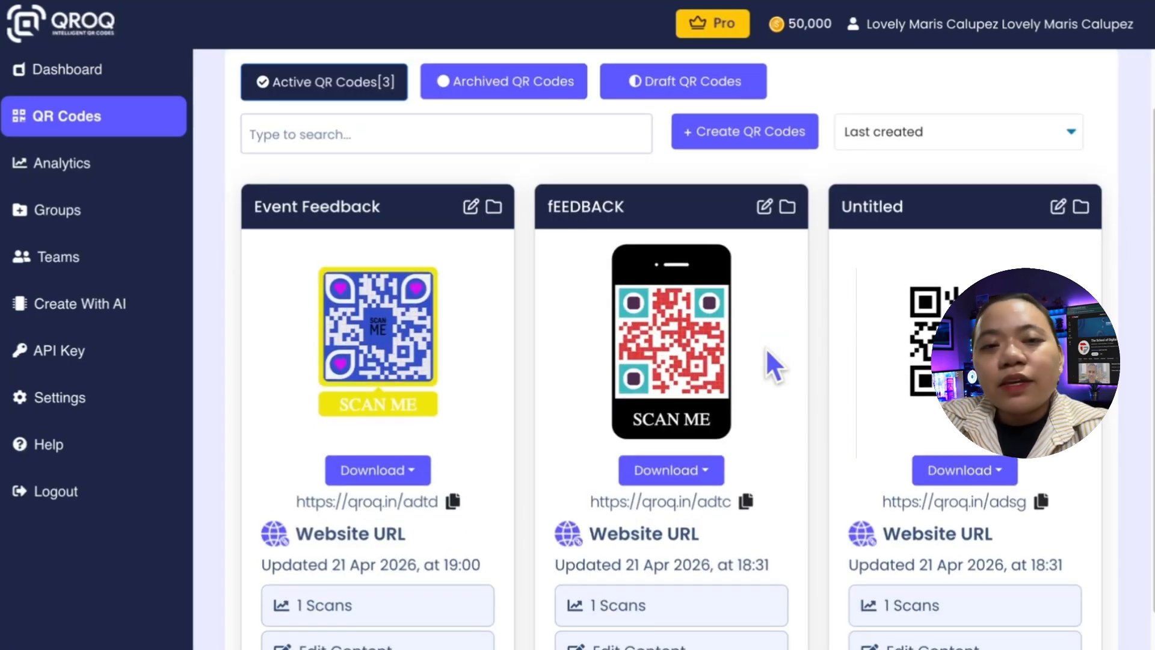